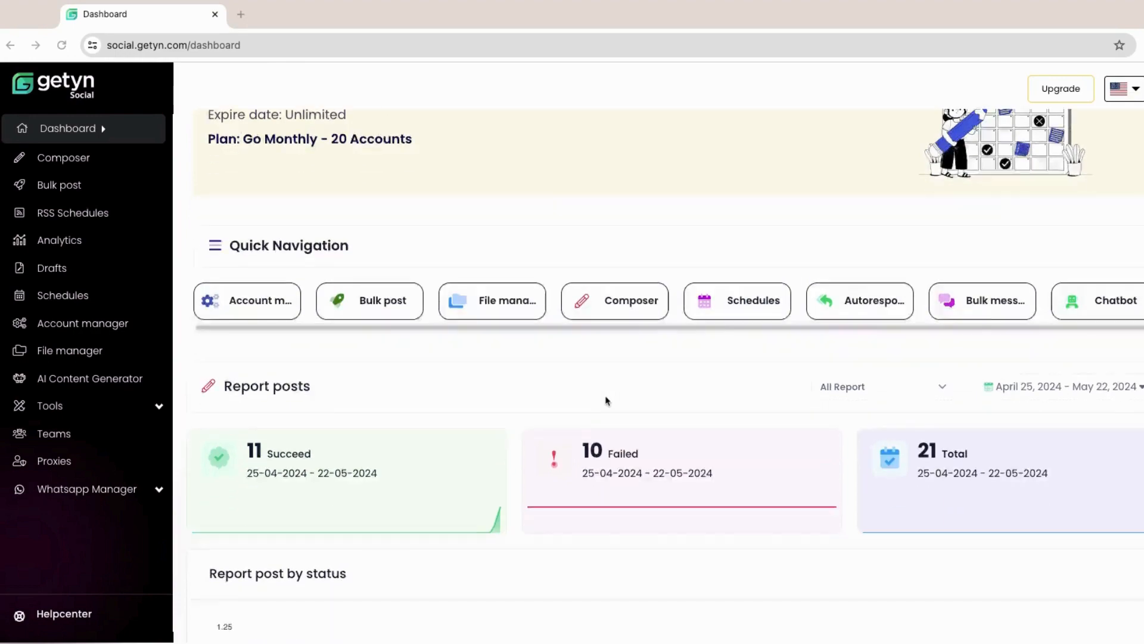
Step: Look over the dashboard's post and messaging reports and the connected social profiles in the account manager
scroll(606, 395, "down", 4)
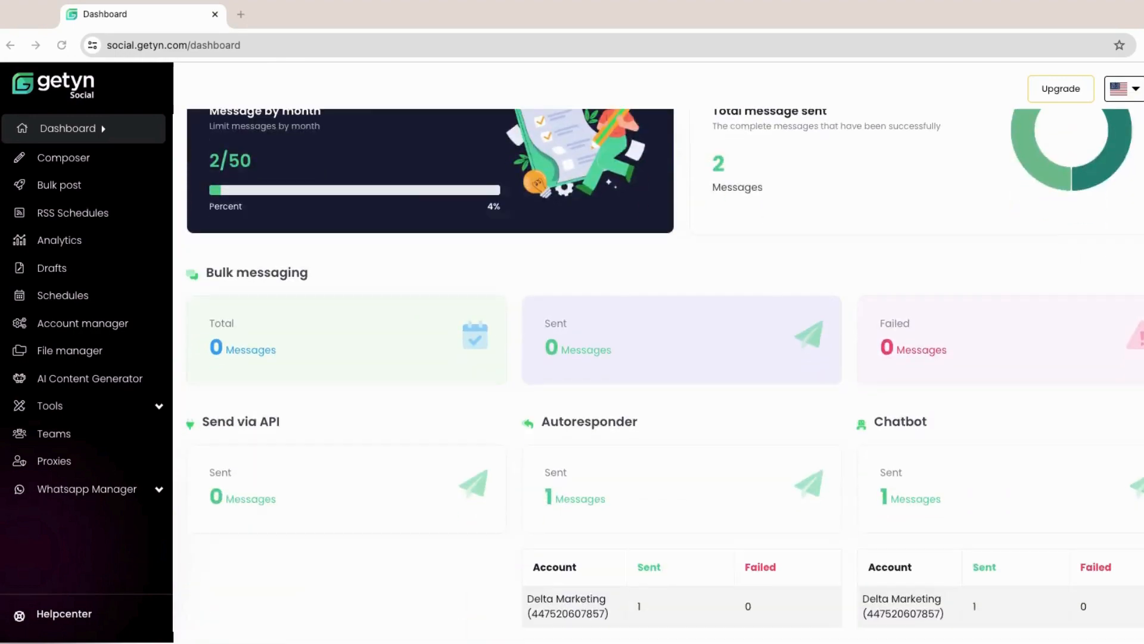
scroll(432, 246, "up", 20)
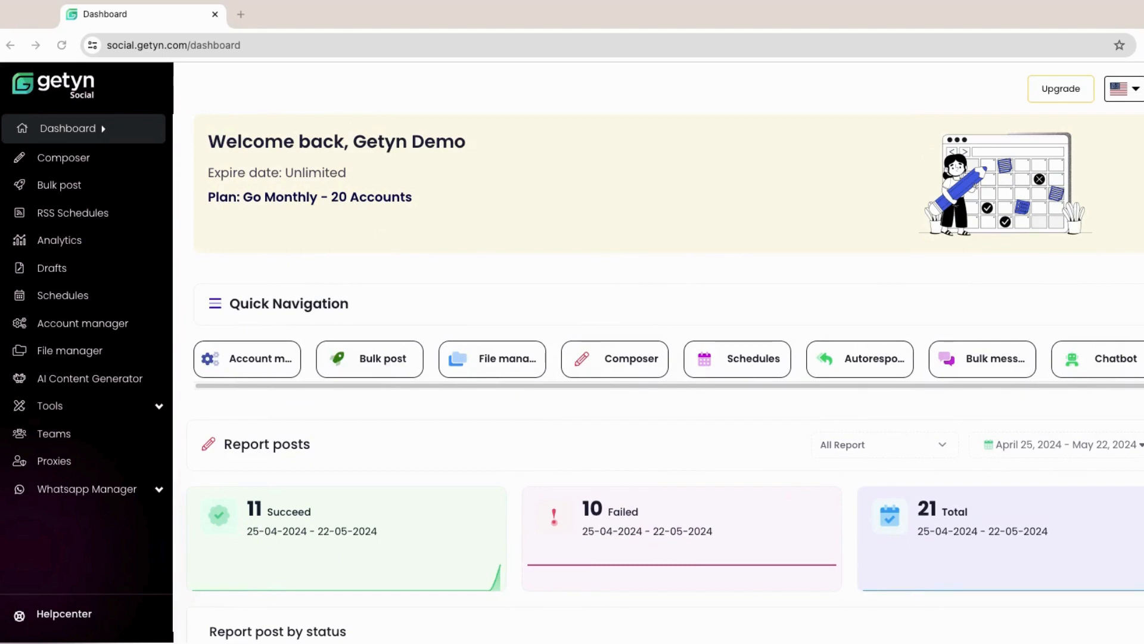
left_click(99, 331)
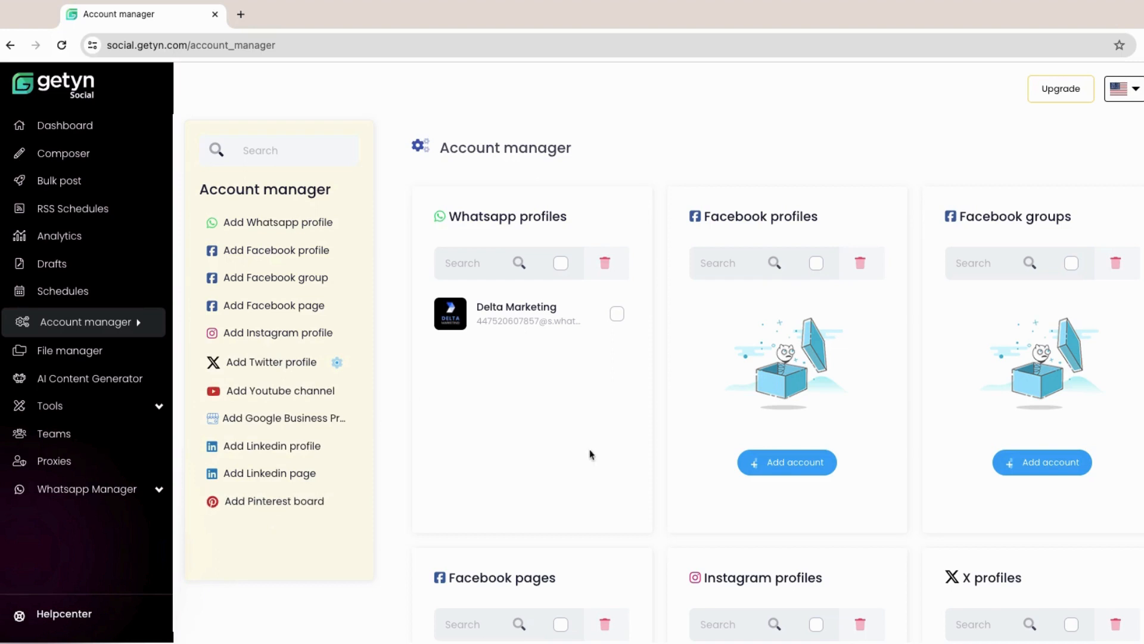
scroll(590, 454, "down", 4)
scroll(589, 454, "down", 3)
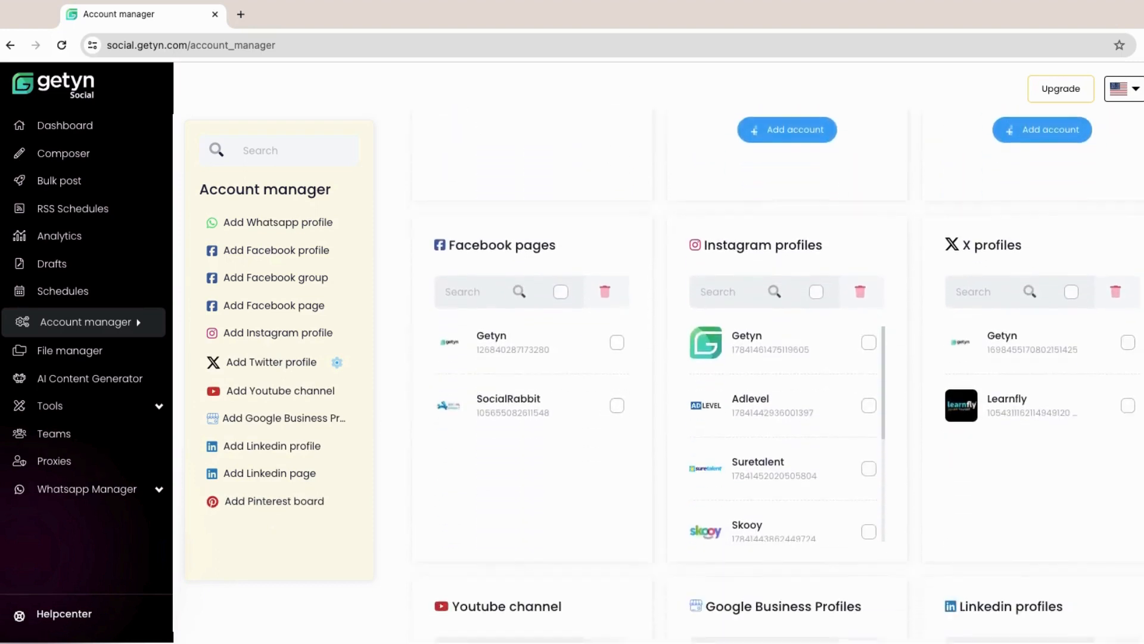
scroll(685, 299, "up", 1)
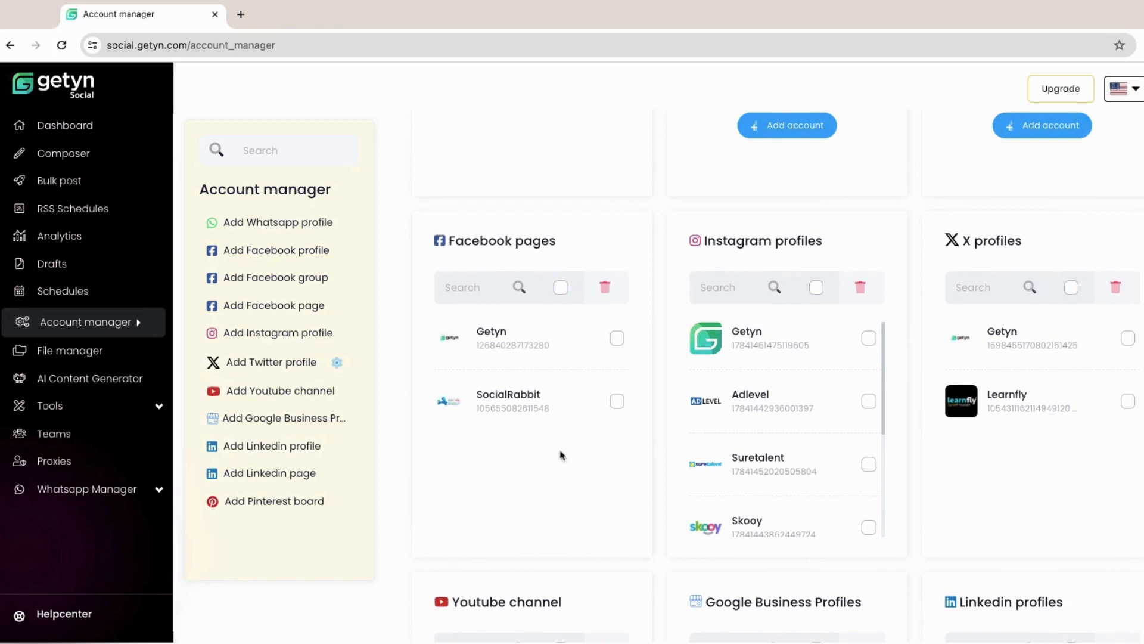
scroll(560, 454, "up", 1)
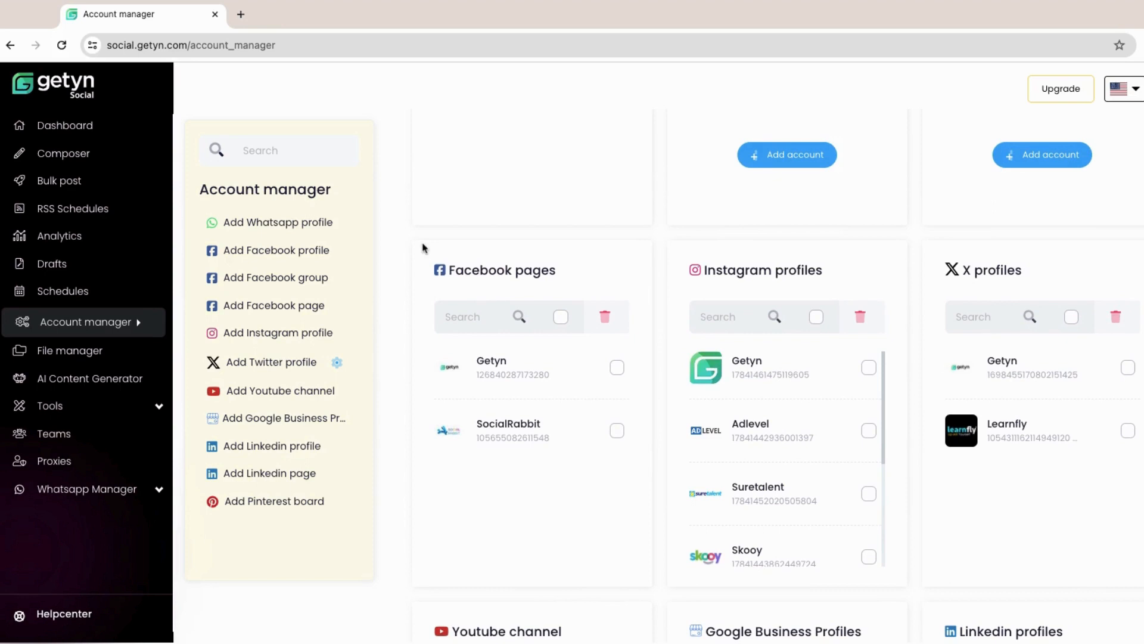
scroll(425, 248, "up", 1)
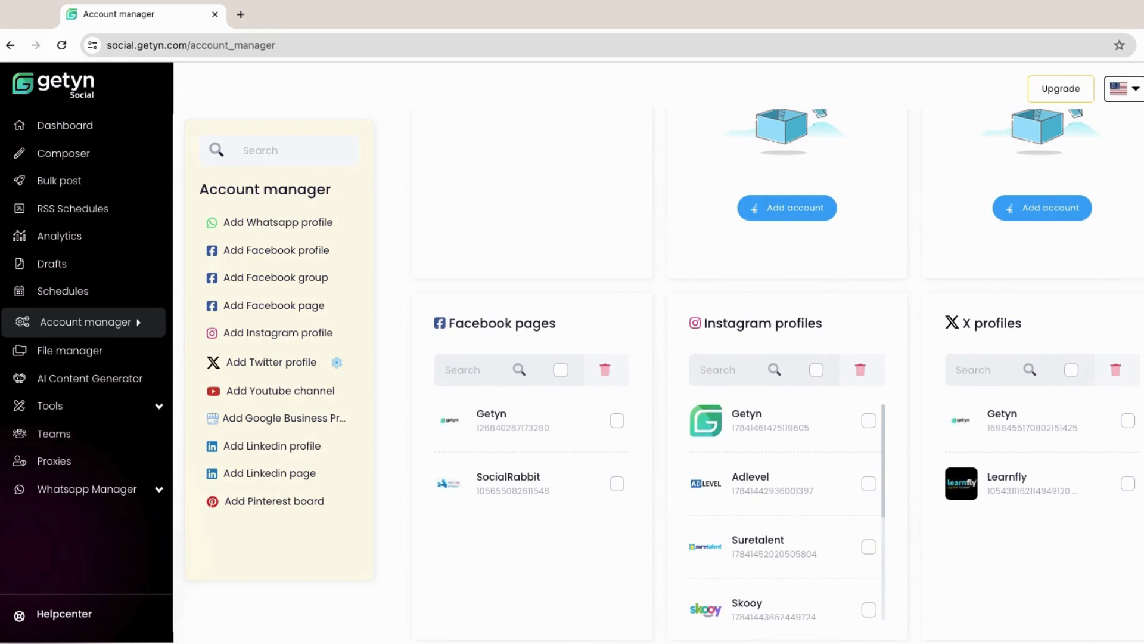
Step: Start a media post in the Composer and add the two women's fashion ad images and the ski-goggles ape image
left_click(63, 153)
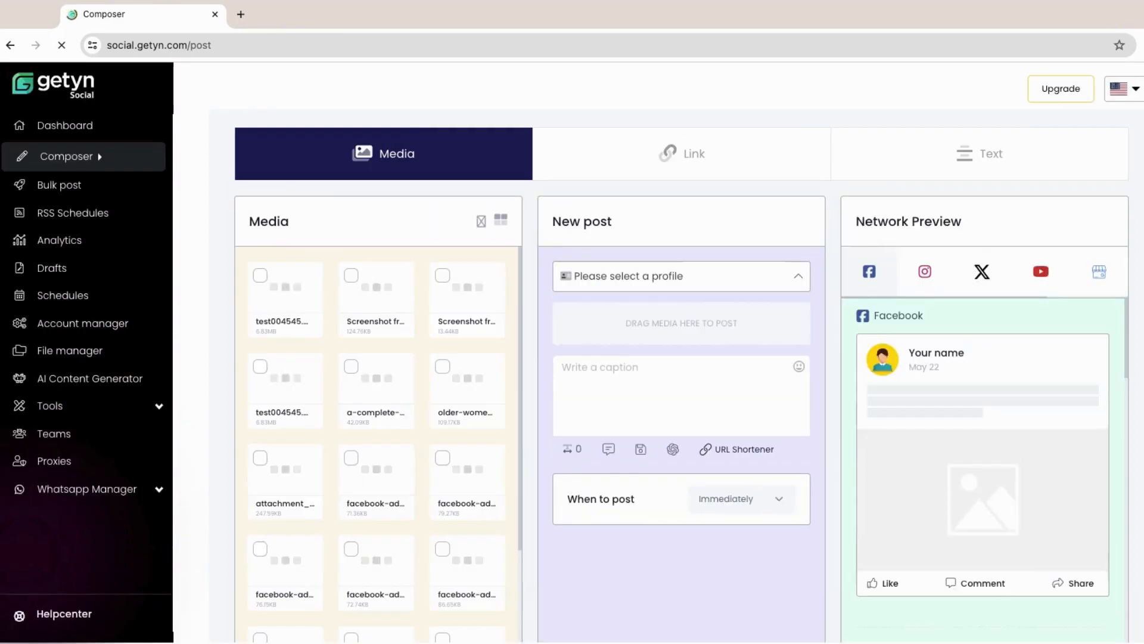
left_click(442, 459)
left_click(350, 458)
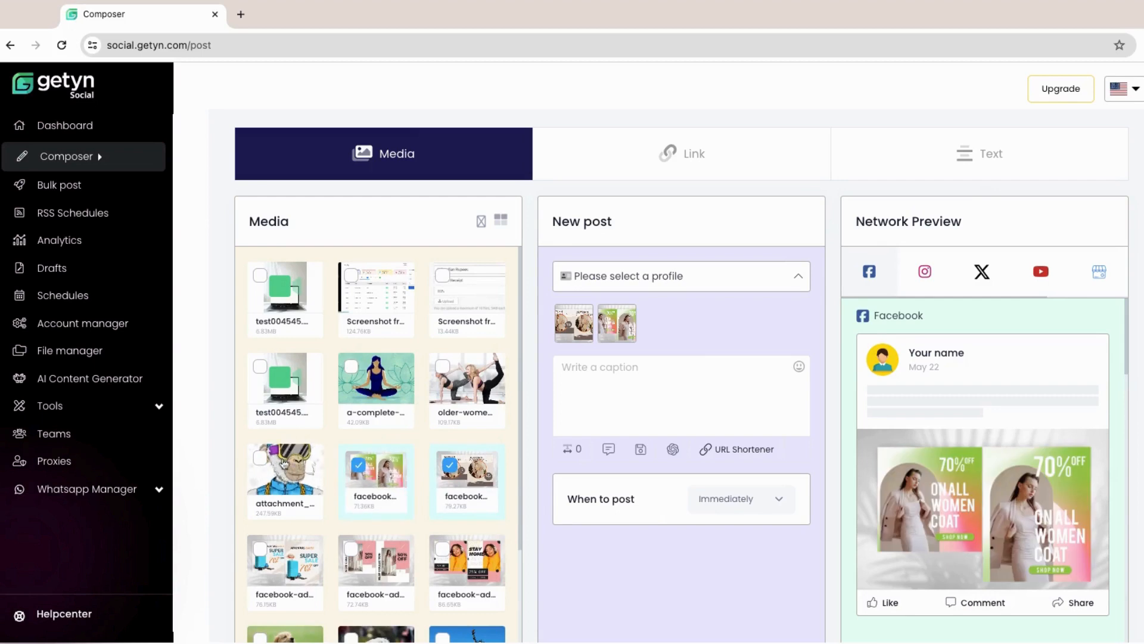
left_click(261, 458)
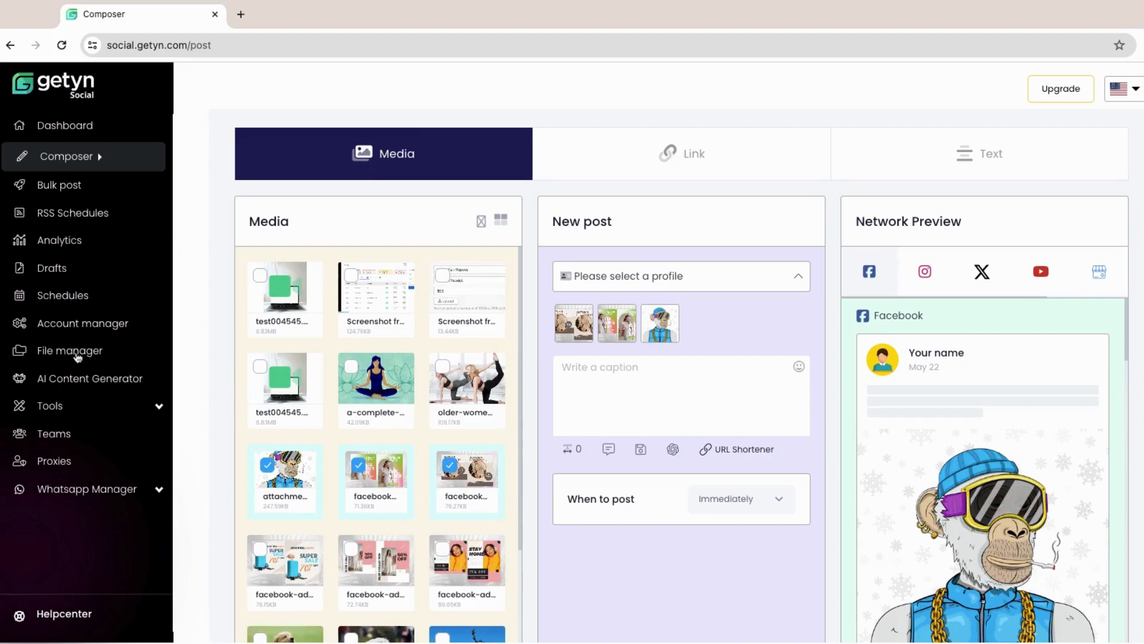
Step: Select the Getyn and SocialRabbit Facebook pages and the Getyn and Adlevel Instagram profiles for the new post
scroll(611, 325, "down", 1)
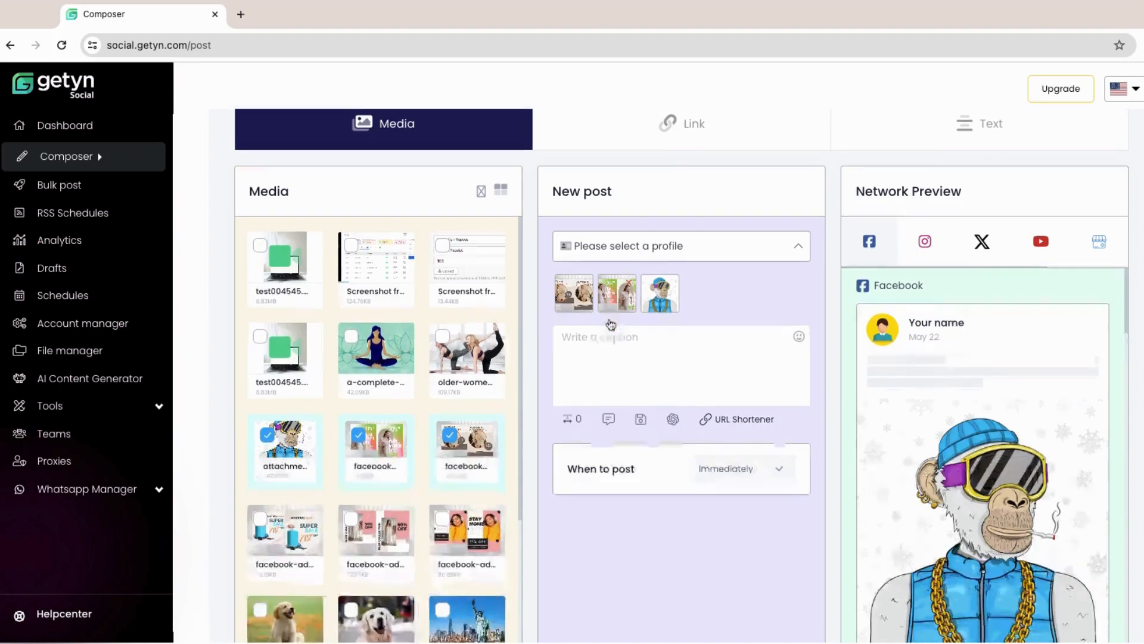
left_click(673, 234)
left_click(794, 305)
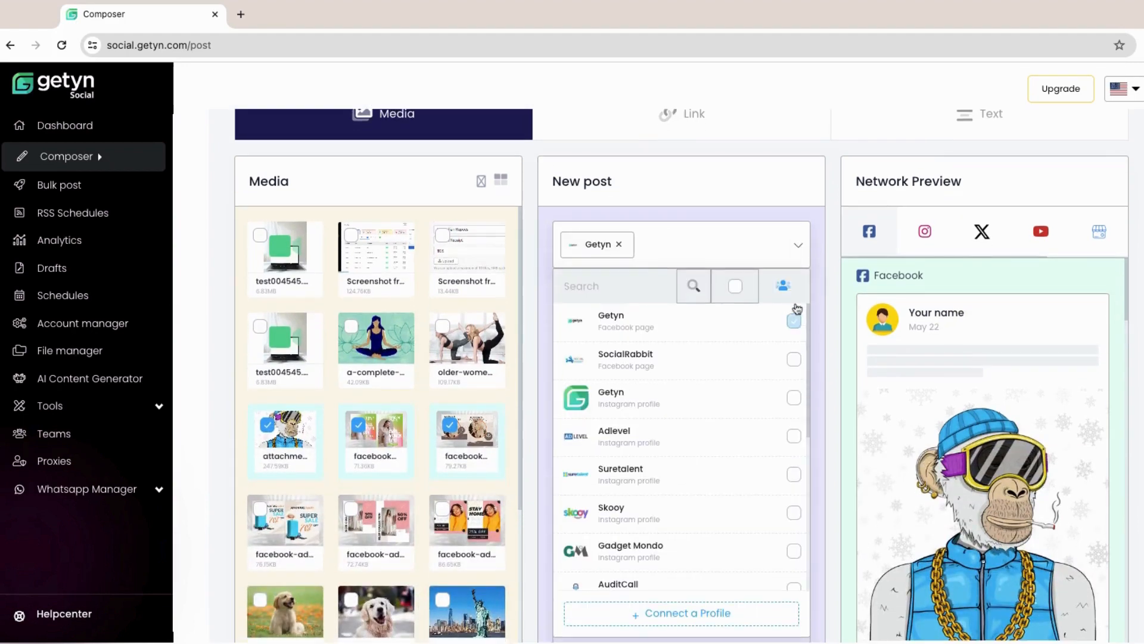
left_click(794, 360)
left_click(794, 398)
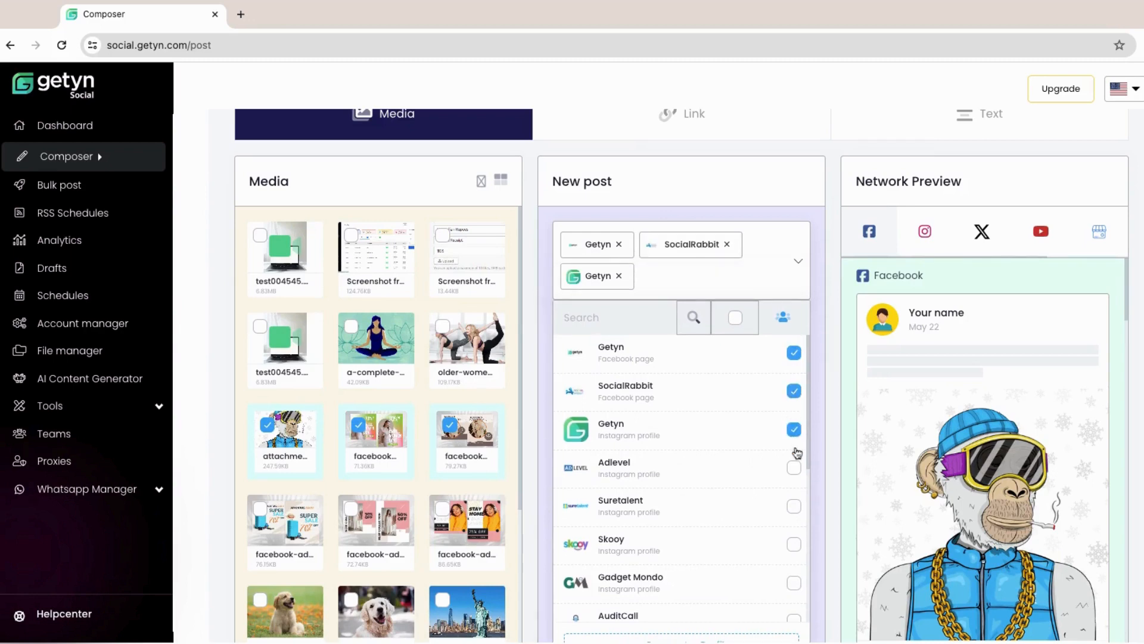
left_click(795, 469)
left_click(817, 394)
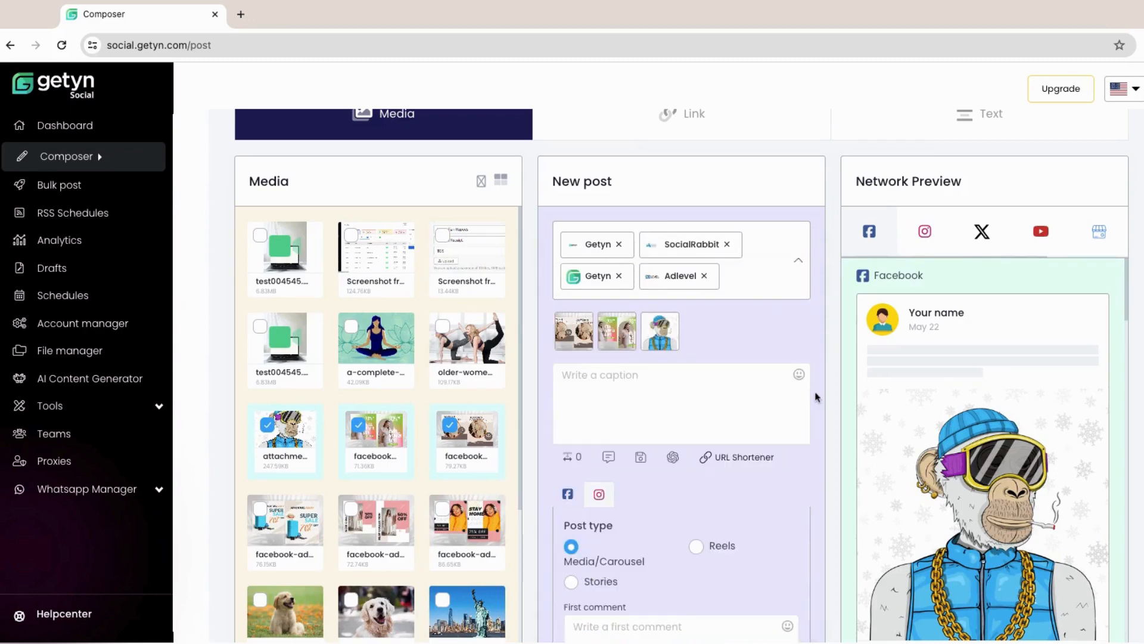
Step: View the emoji choices available for the post caption and close them without inserting one
scroll(816, 396, "down", 1)
scroll(816, 397, "down", 3)
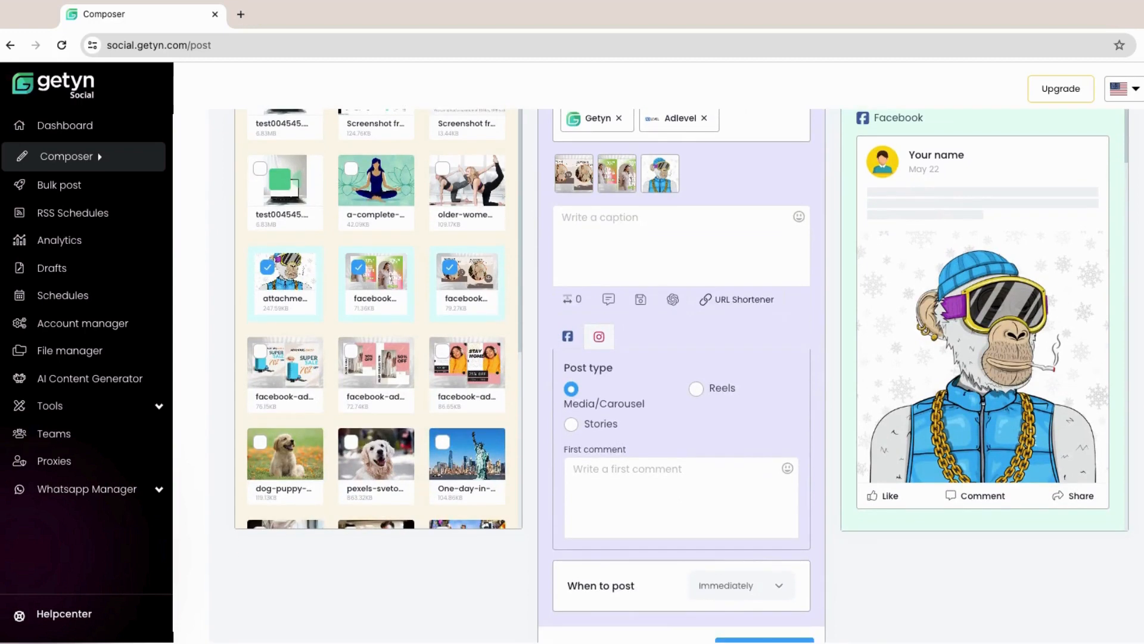
scroll(682, 374, "down", 1)
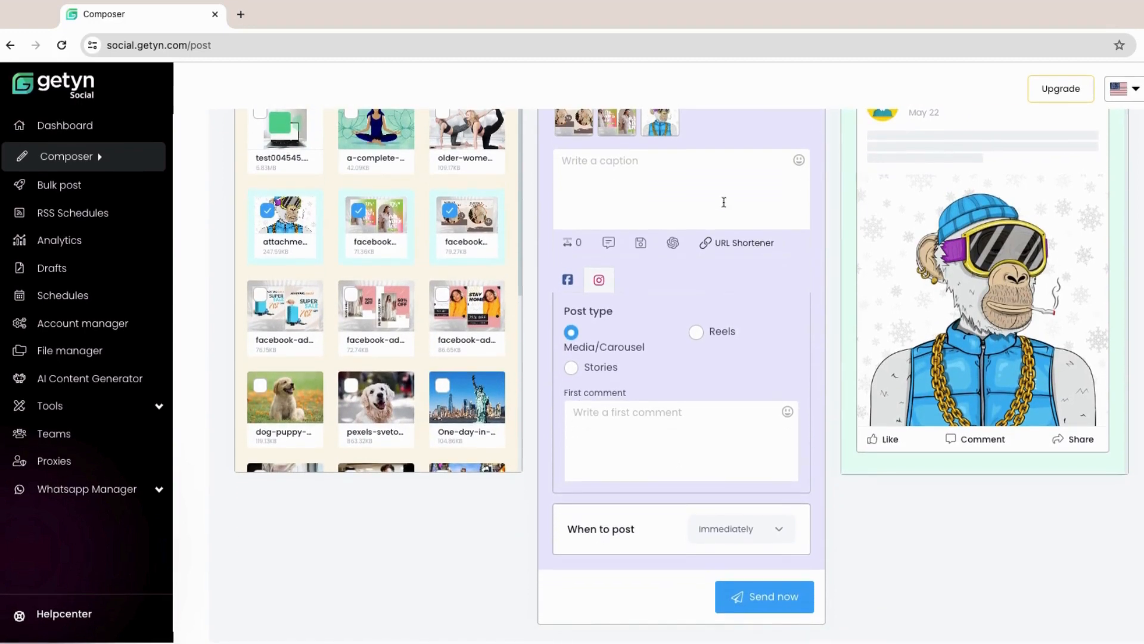
left_click(798, 159)
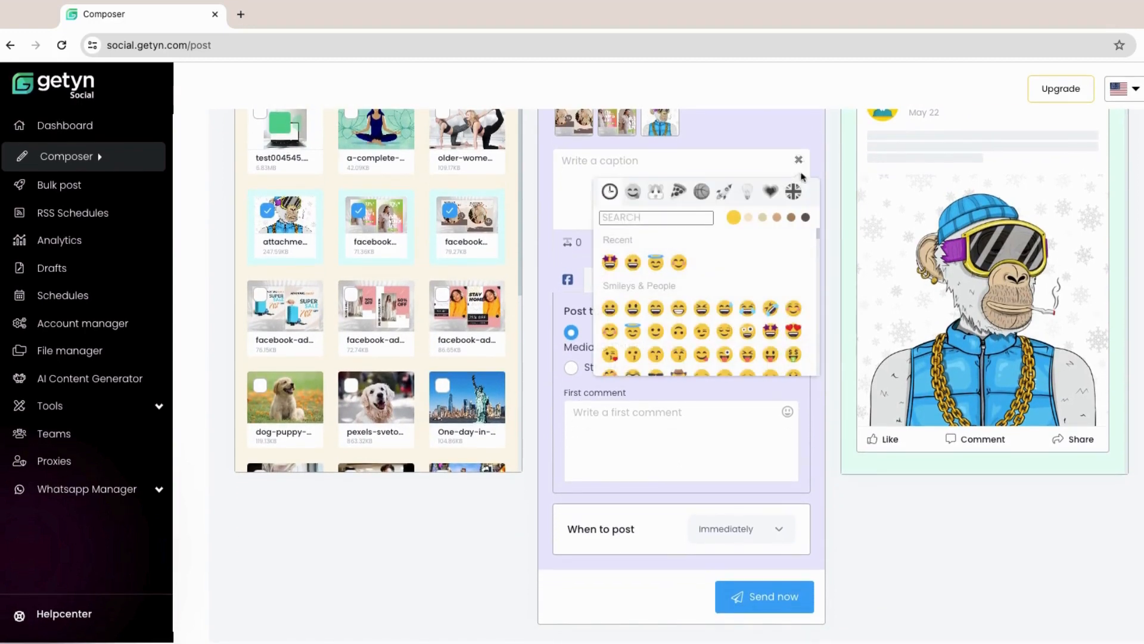
left_click(799, 160)
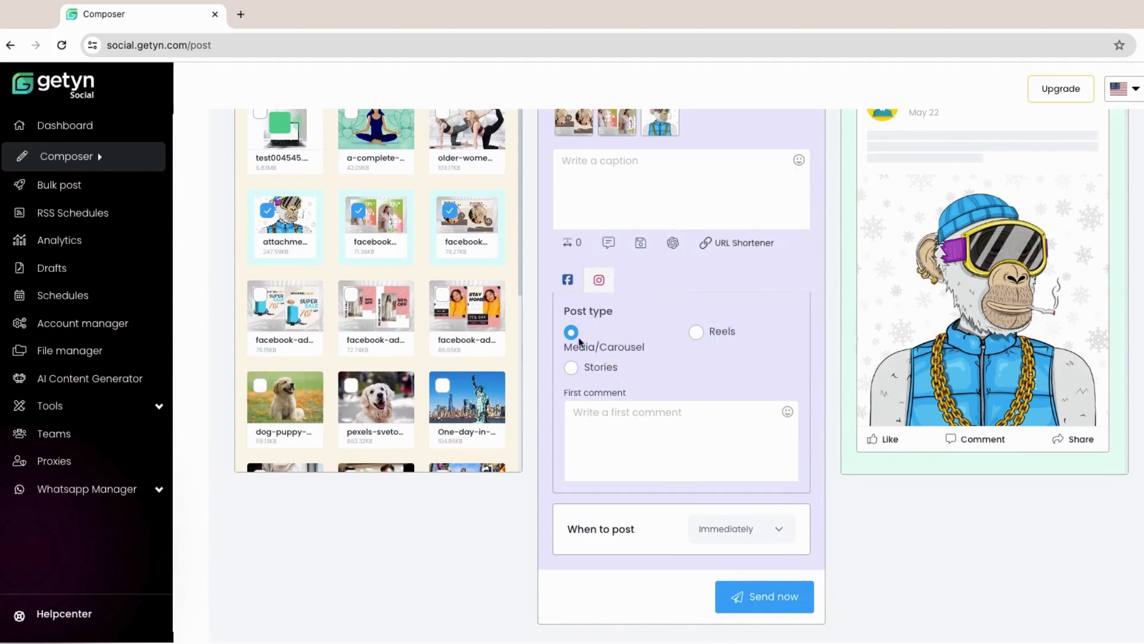
Step: Set the Instagram post type to Reels and the posting time to schedule with reposting, viewing the date and time choices
left_click(697, 334)
left_click(736, 522)
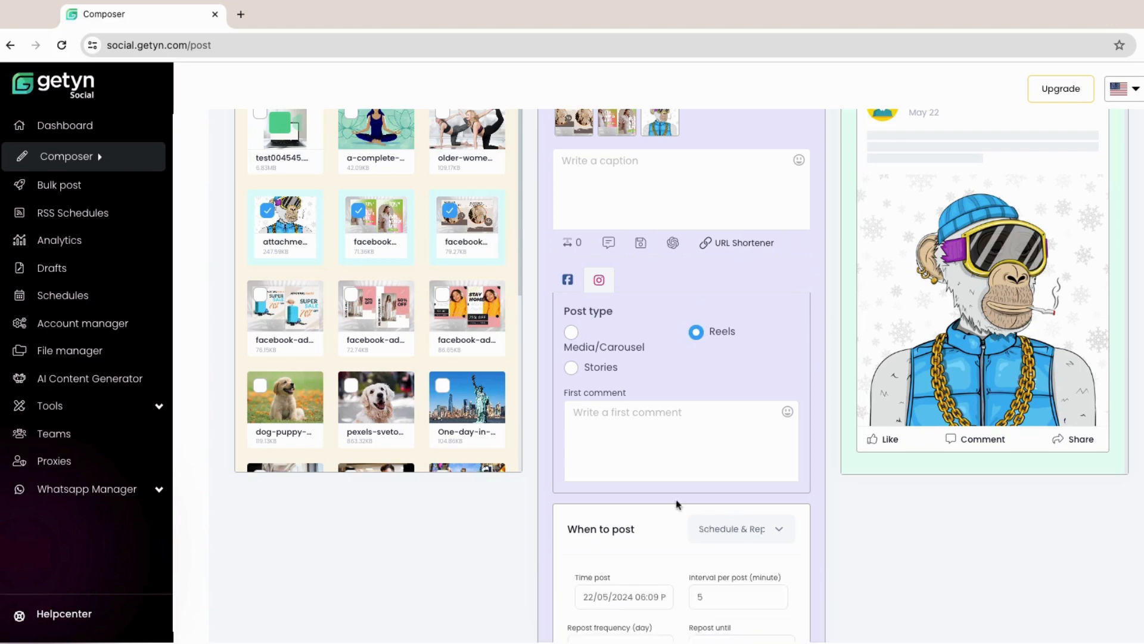
left_click(611, 593)
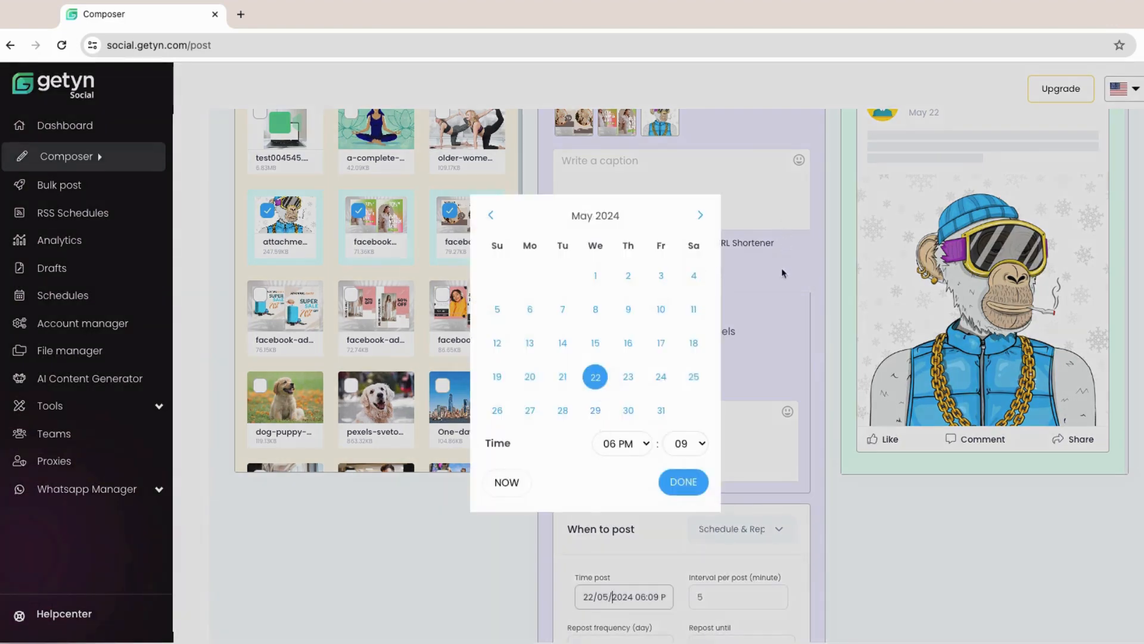
left_click(785, 276)
Step: Preview the post for Instagram, X, YouTube and Google Business Profile, ending on the Facebook preview
scroll(856, 263, "up", 3)
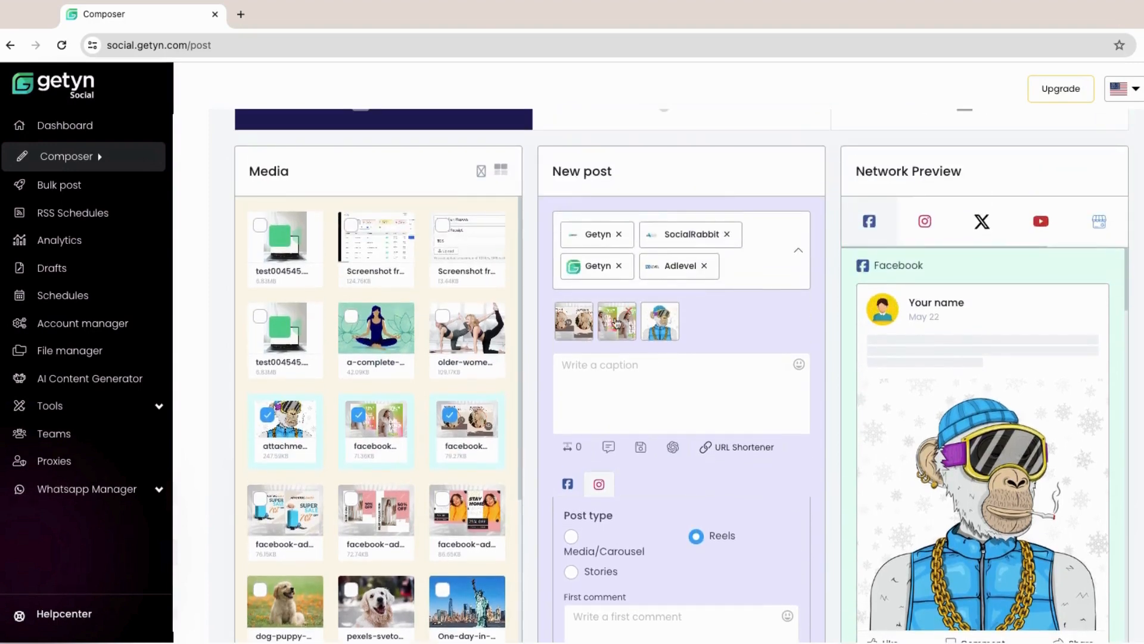
left_click(924, 223)
left_click(981, 223)
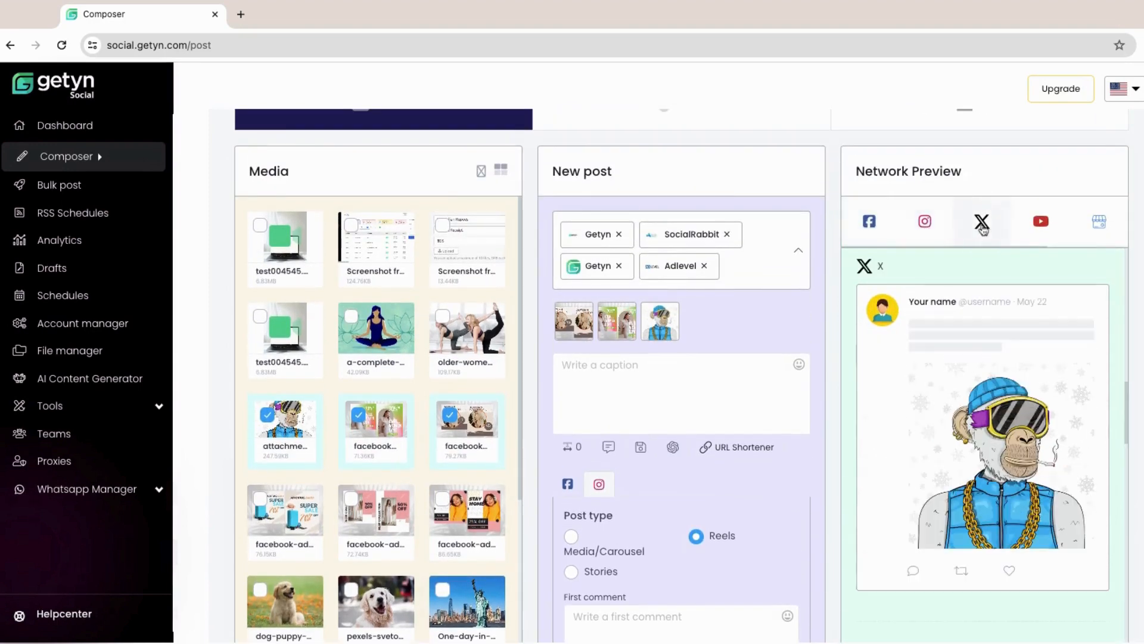
left_click(1042, 231)
left_click(1079, 231)
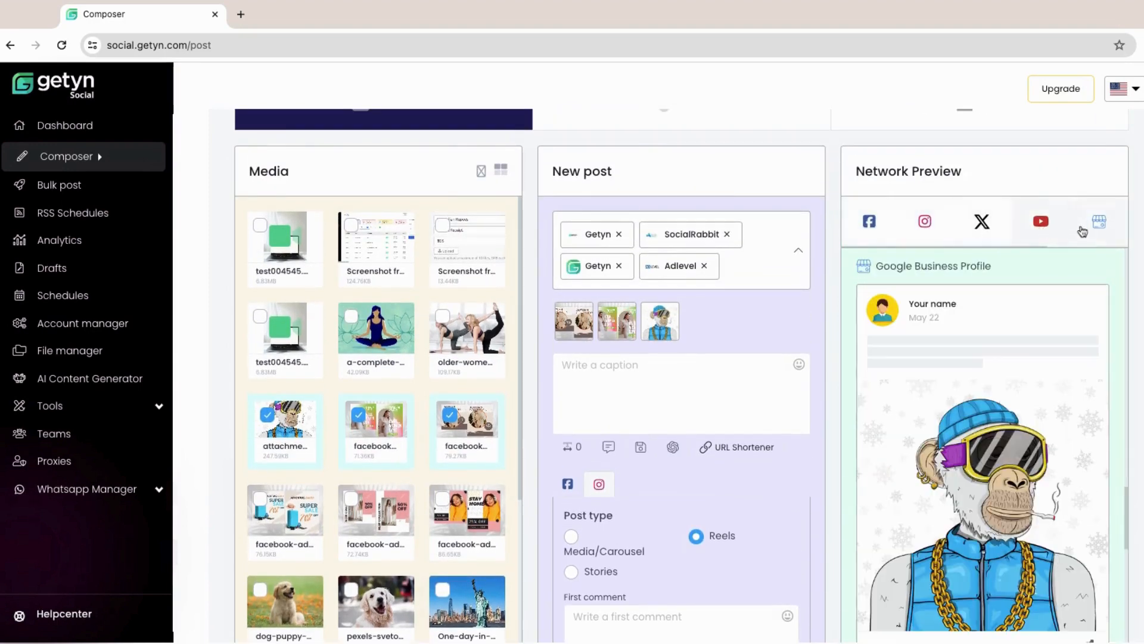
left_click(923, 229)
left_click(871, 229)
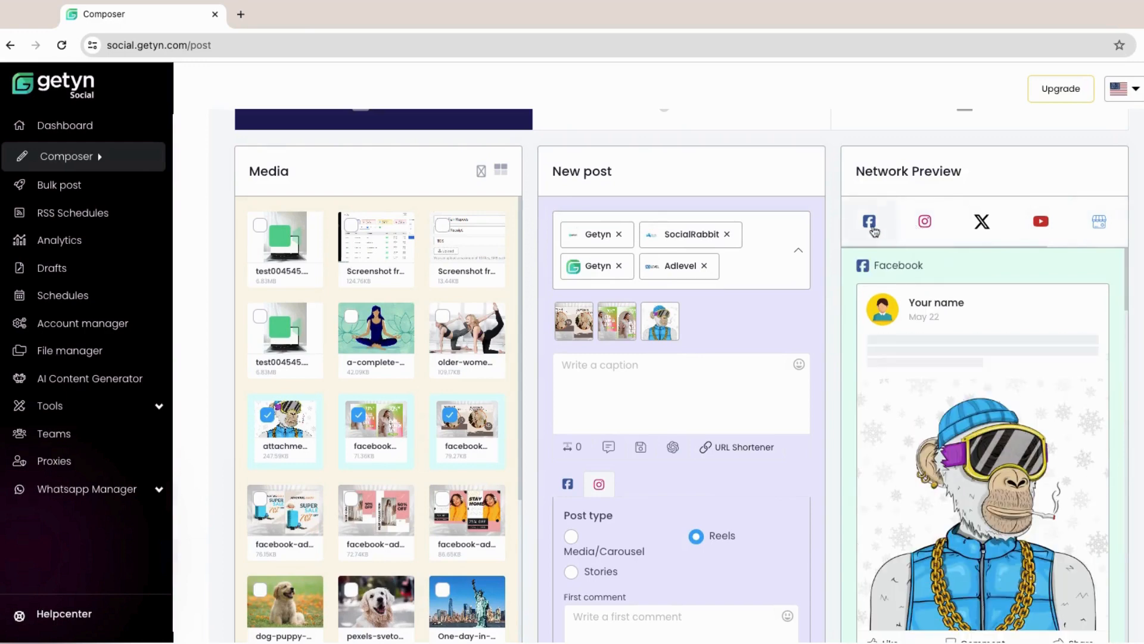
Step: Change the post's profile selection so that only the SocialRabbit Facebook page is chosen
scroll(820, 286, "down", 3)
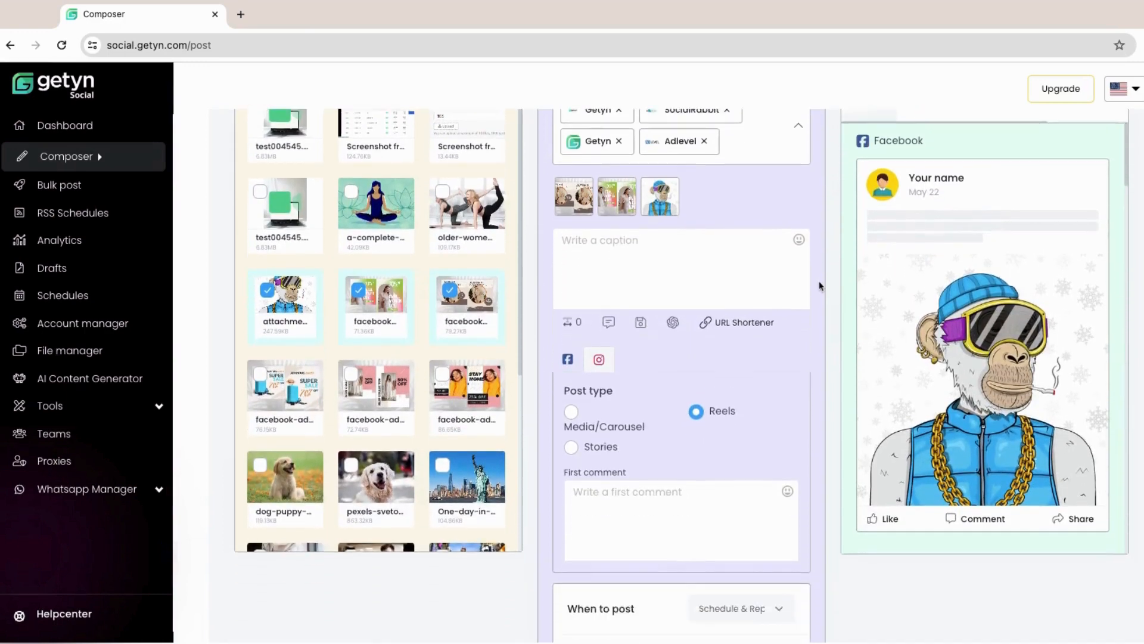
scroll(820, 286, "up", 3)
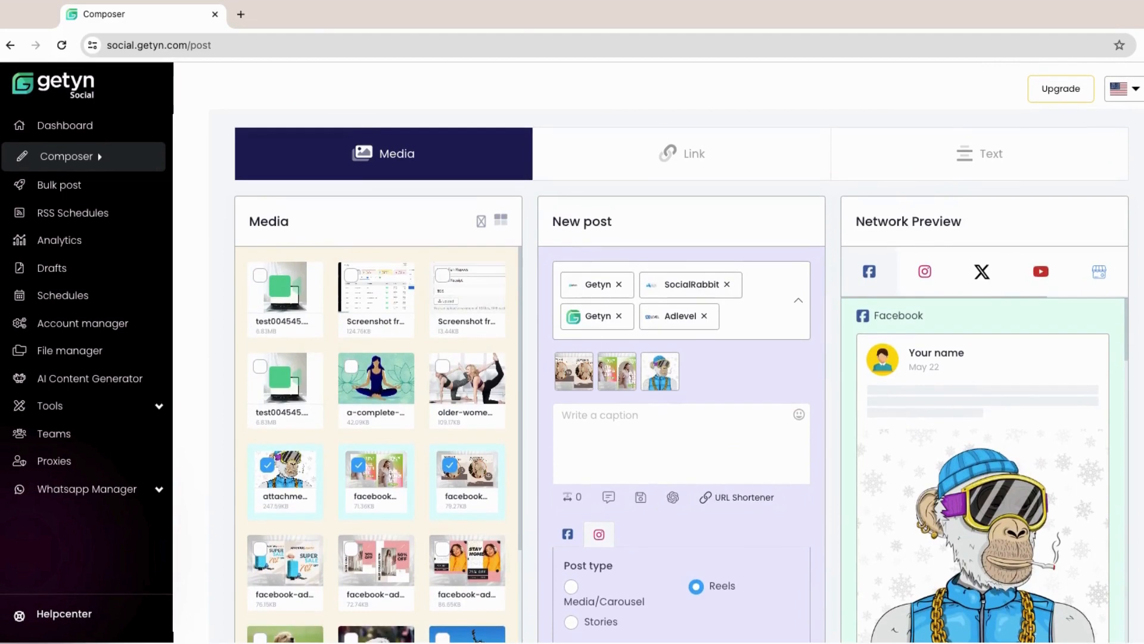
left_click(798, 301)
left_click(795, 393)
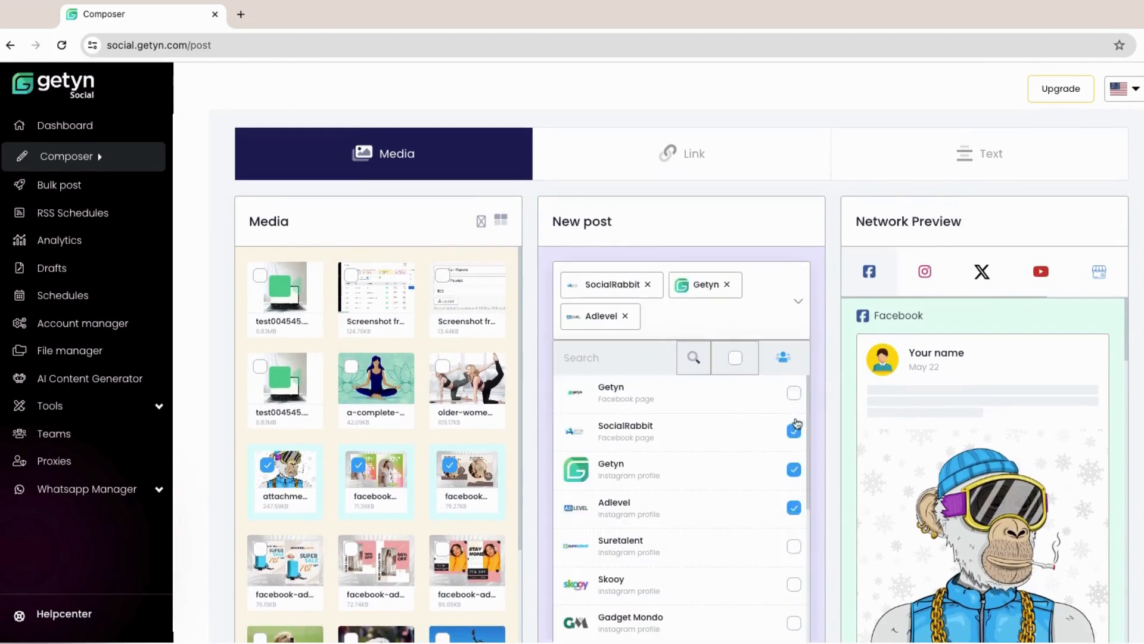
left_click(795, 431)
left_click(795, 477)
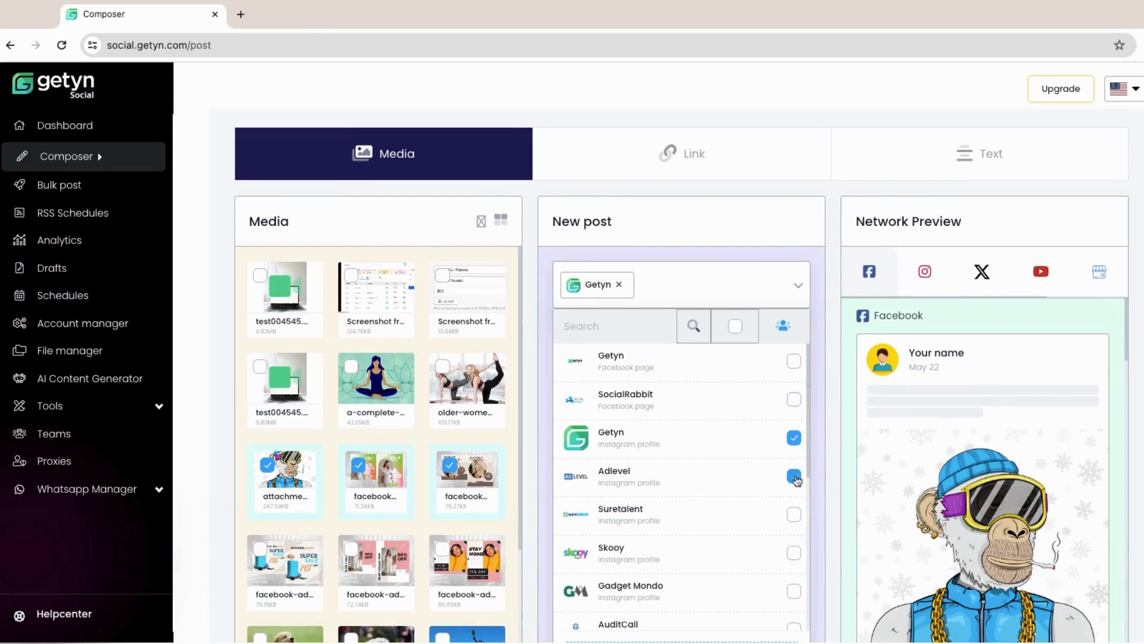
left_click(794, 437)
left_click(794, 399)
left_click(817, 292)
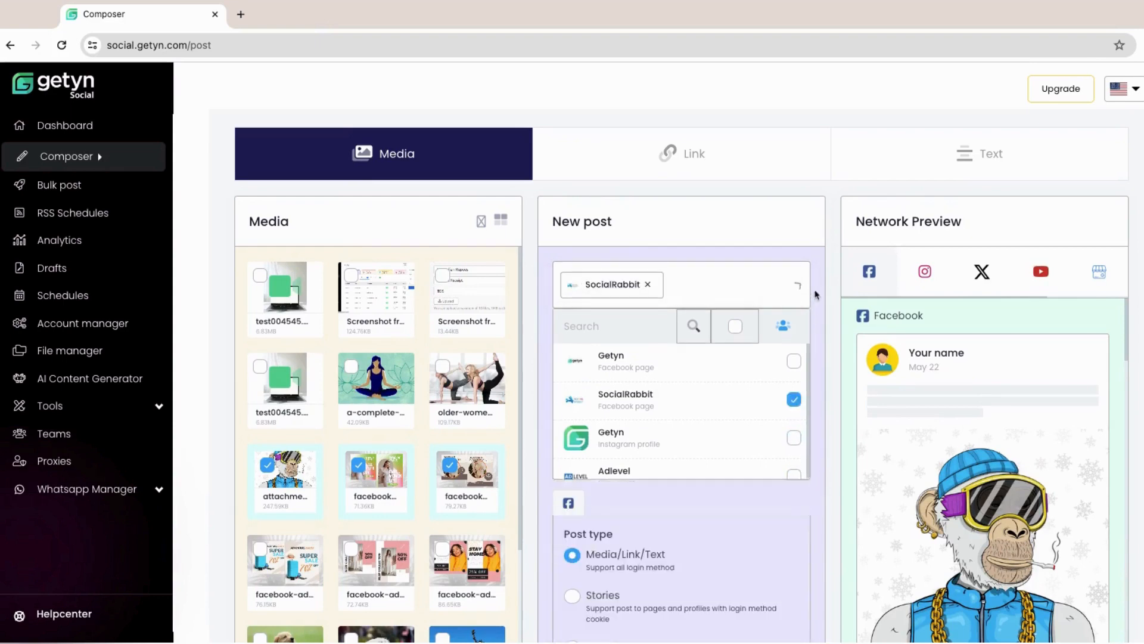
Step: Add the "Analyze All Social Media Engagements At One Place" image to the post and remove the three earlier images
scroll(356, 505, "down", 5)
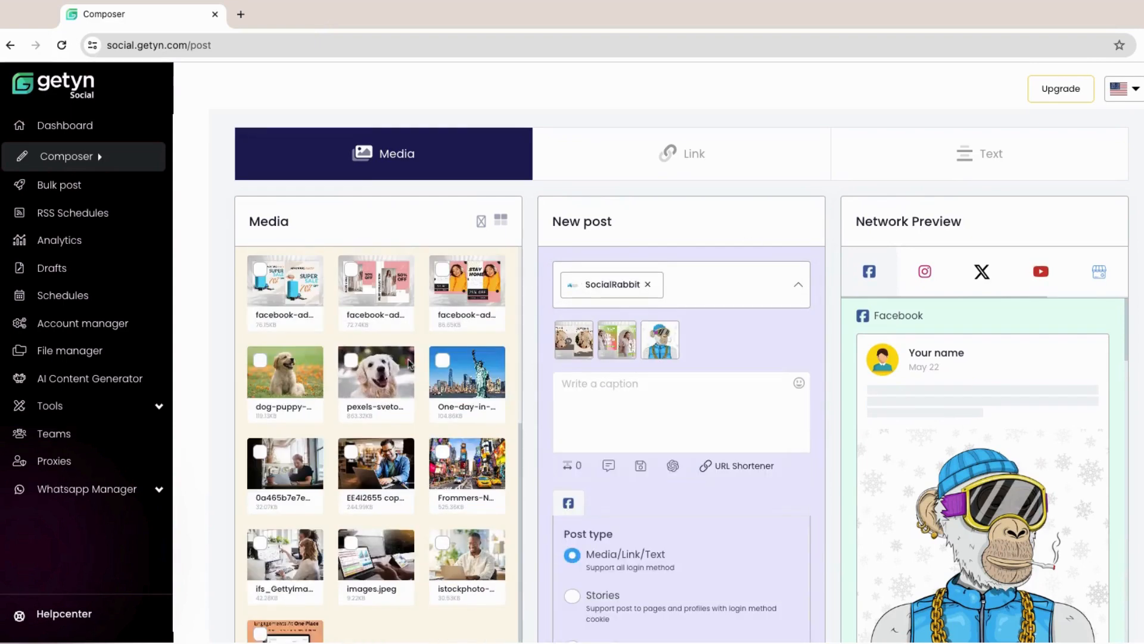
left_click(261, 634)
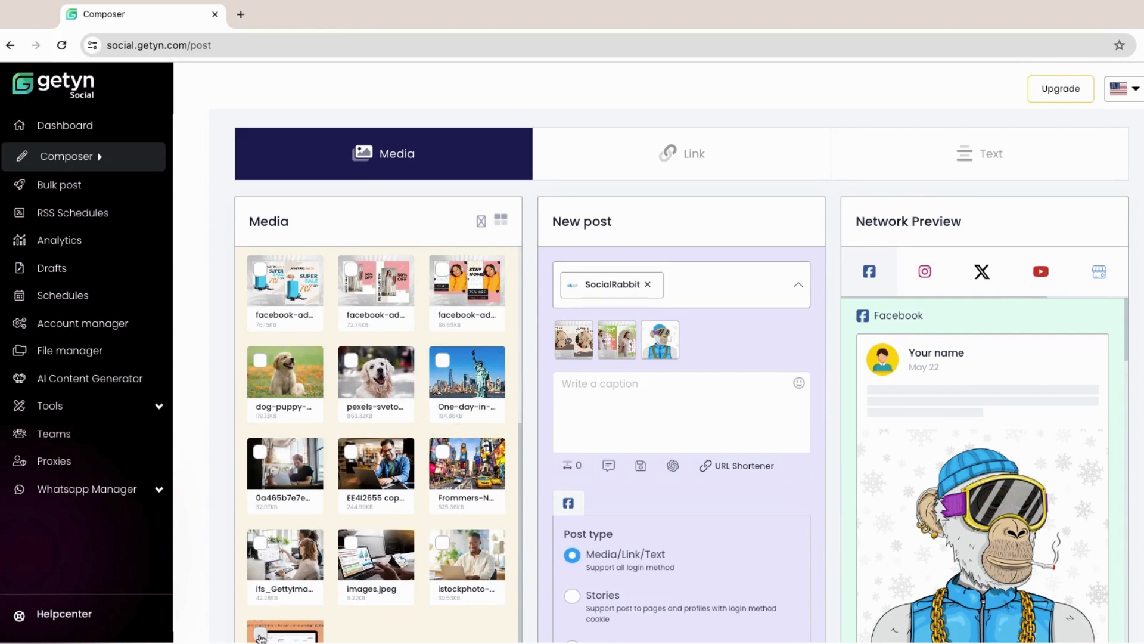
left_click(671, 329)
left_click(629, 328)
left_click(586, 327)
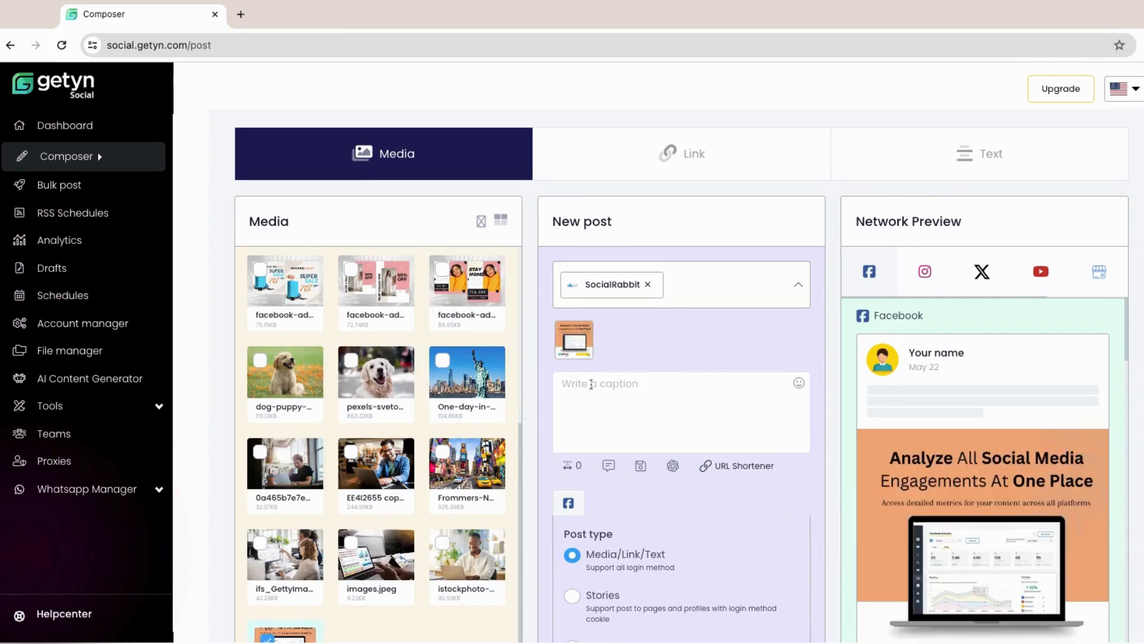
Step: Open the AI content generator from the caption, choose the Facebook prompt templates and enter the prompt "write a short post on Getyn Social Media Management app."
left_click(672, 465)
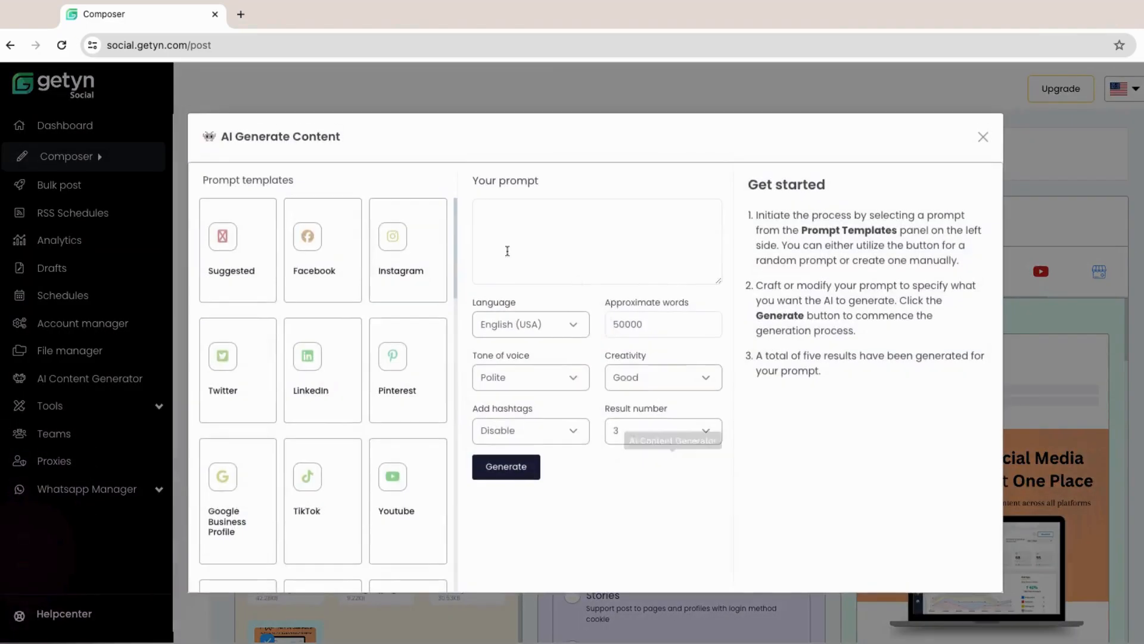
left_click(334, 248)
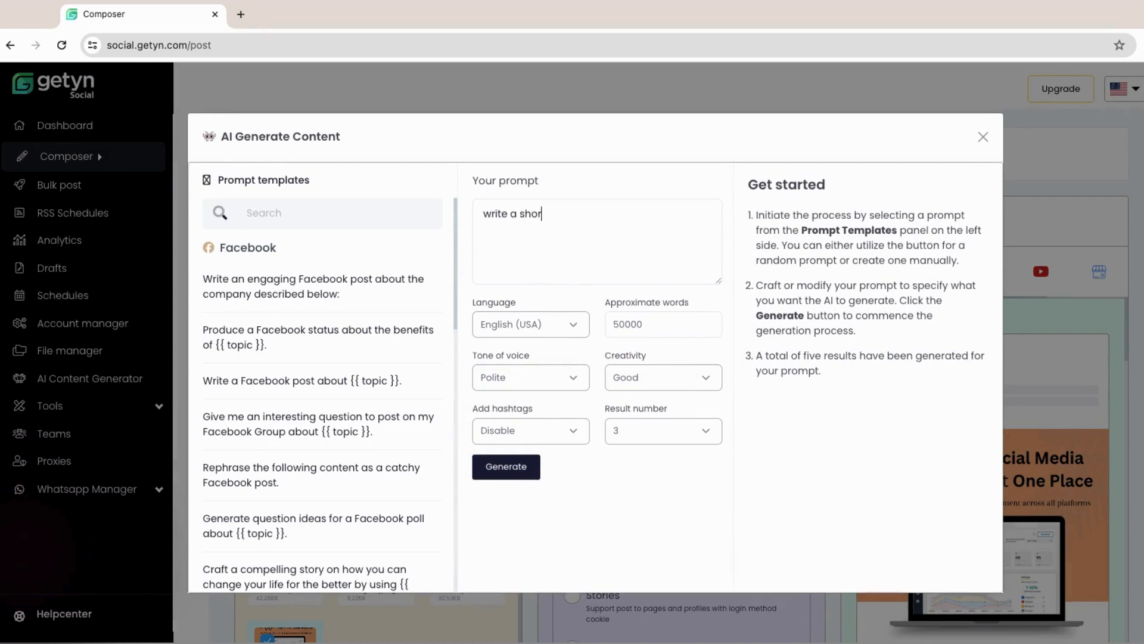
type("post on GEtyn so")
key("BackSpace")
key("BackSpace")
key("BackSpace")
type("Getyn Social Media Ma")
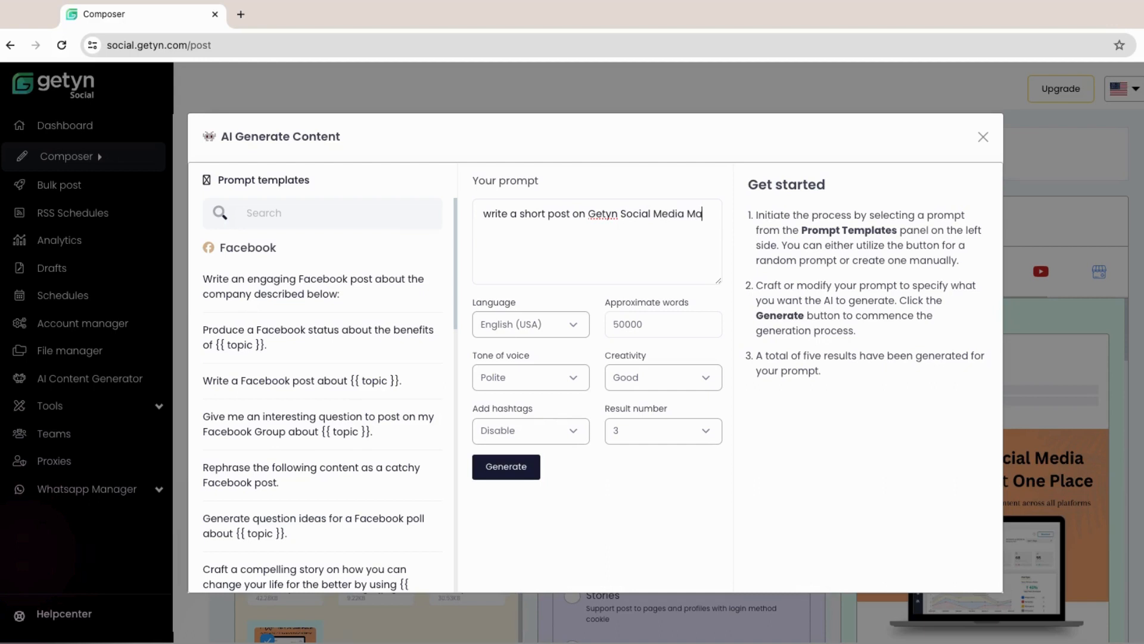
type("nagement app.")
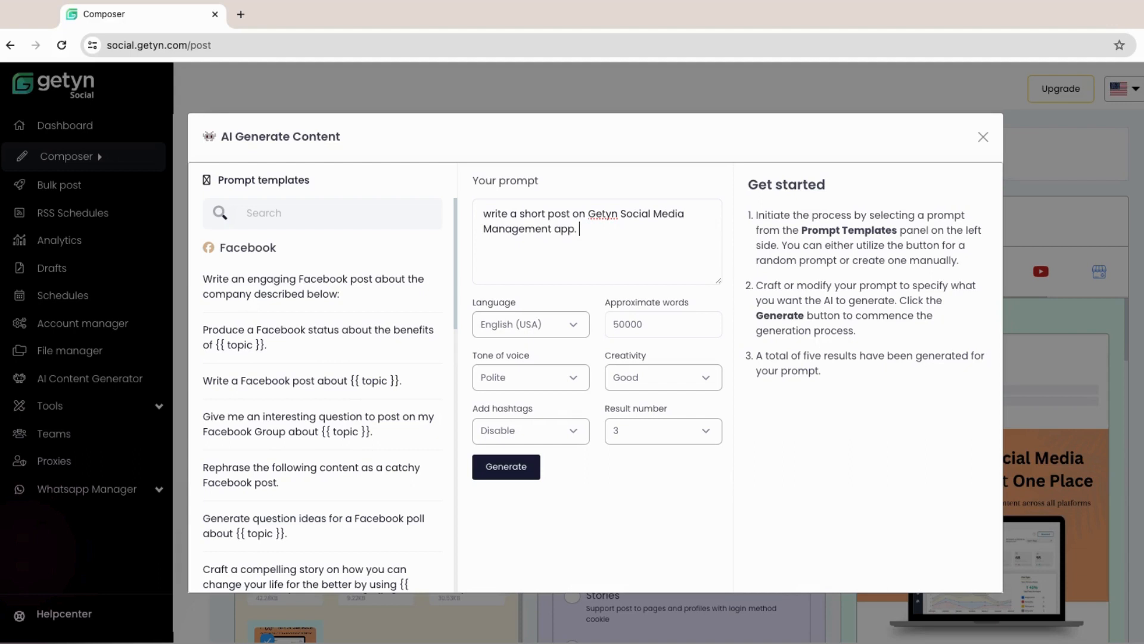
Step: Set the approximate words to 100 and hashtags to 3, and generate the caption suggestions
double_click(624, 324)
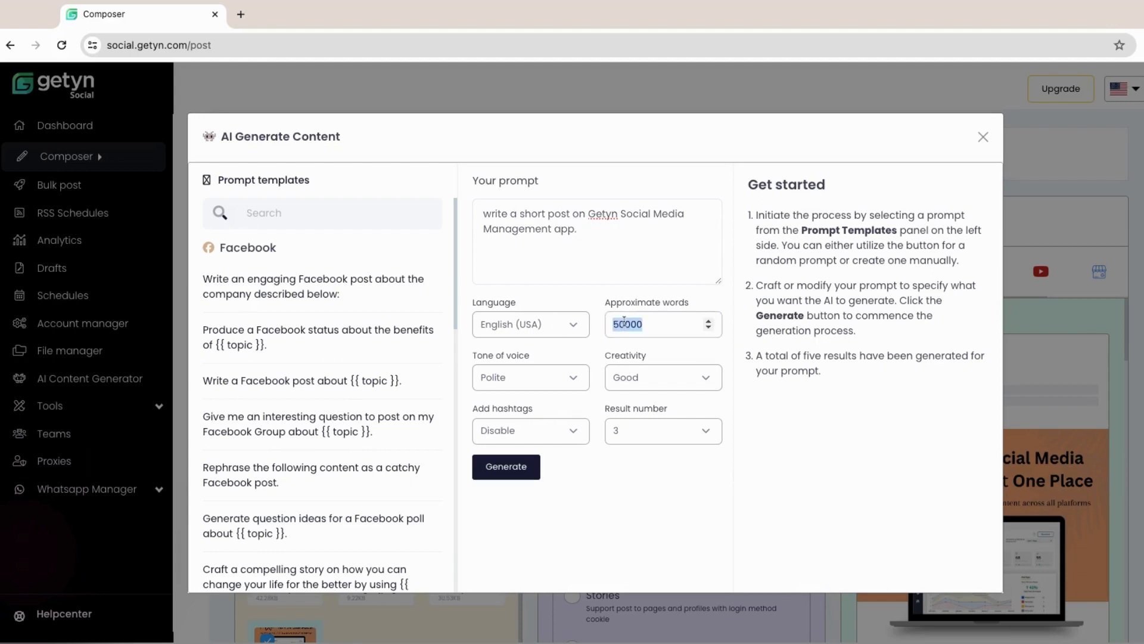
type("100")
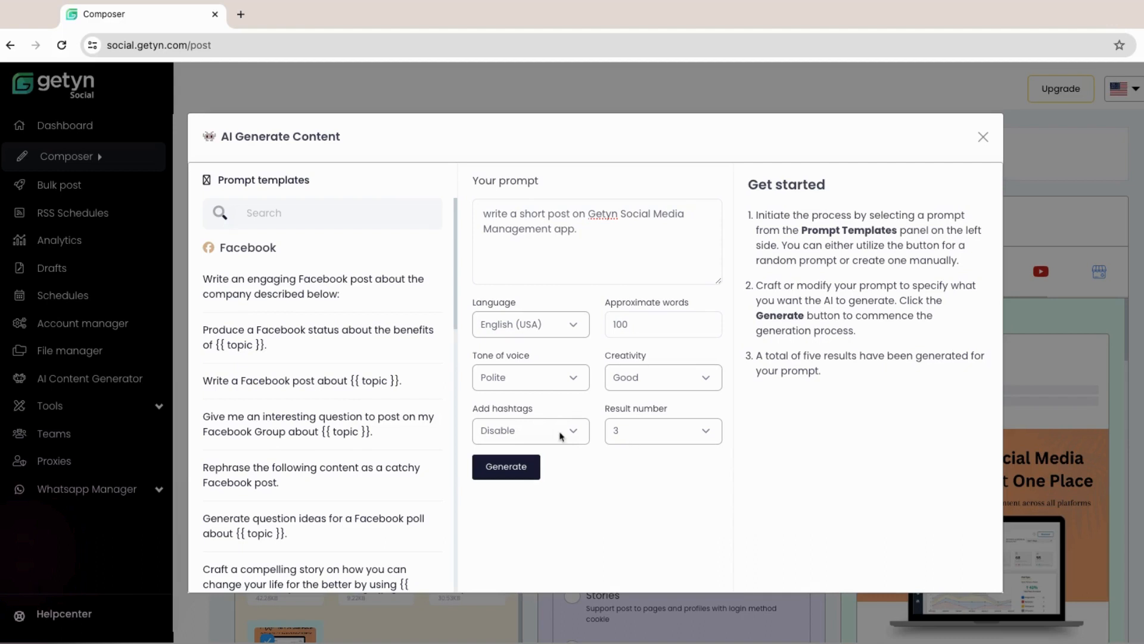
left_click(534, 447)
left_click(526, 475)
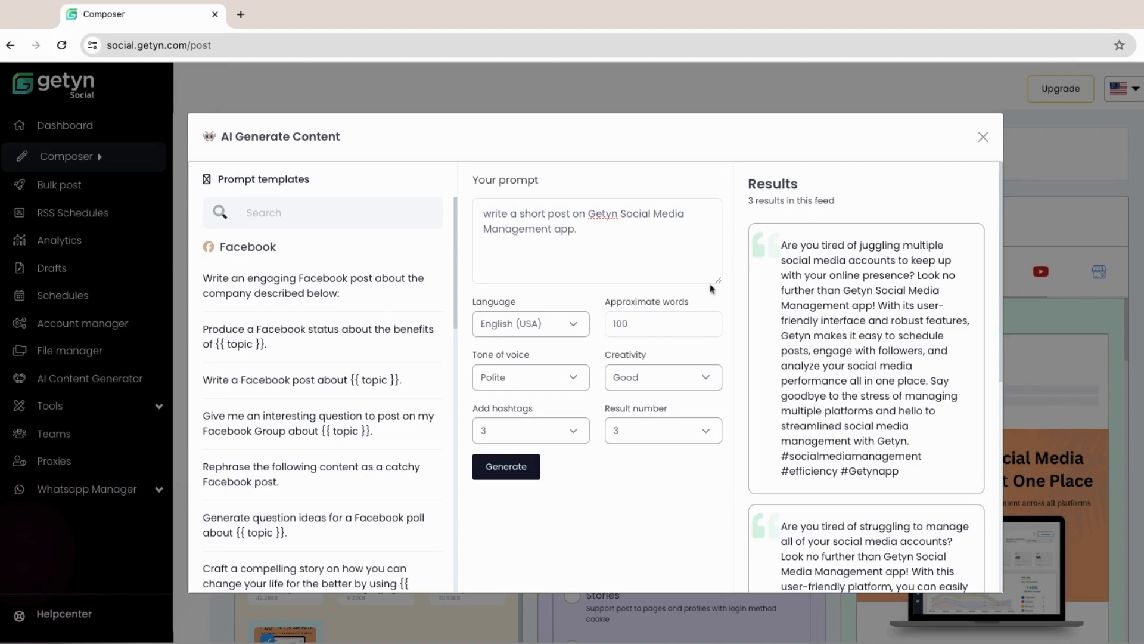
Step: Review the generated captions and use the first one, beginning "Are you tired of juggling multiple social media accounts", in the post
scroll(866, 461, "down", 7)
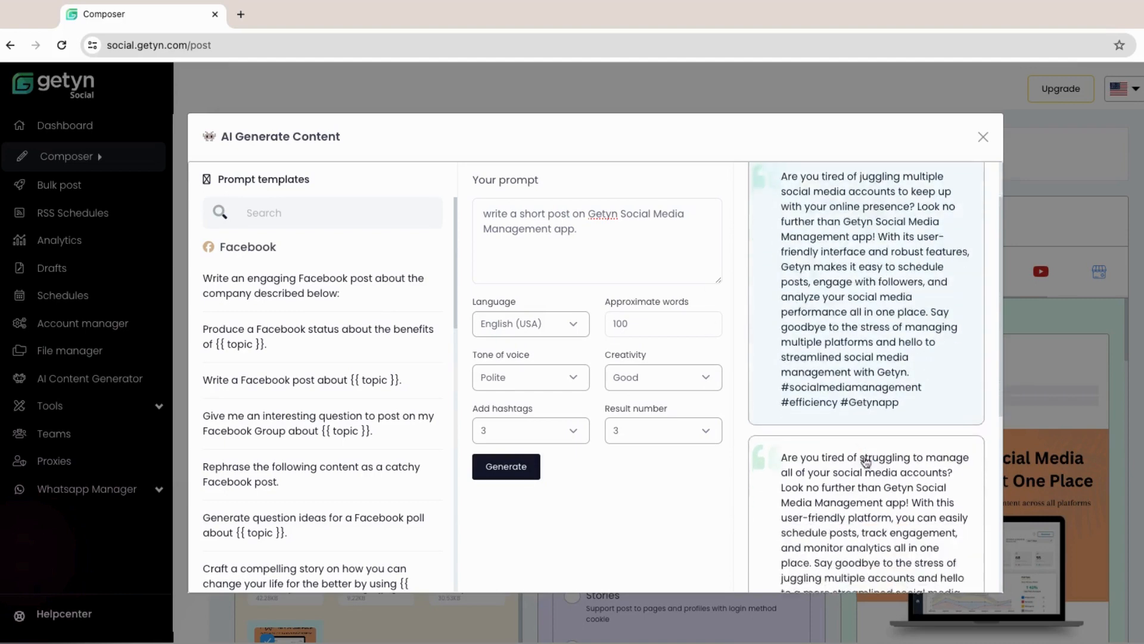
scroll(866, 462, "up", 8)
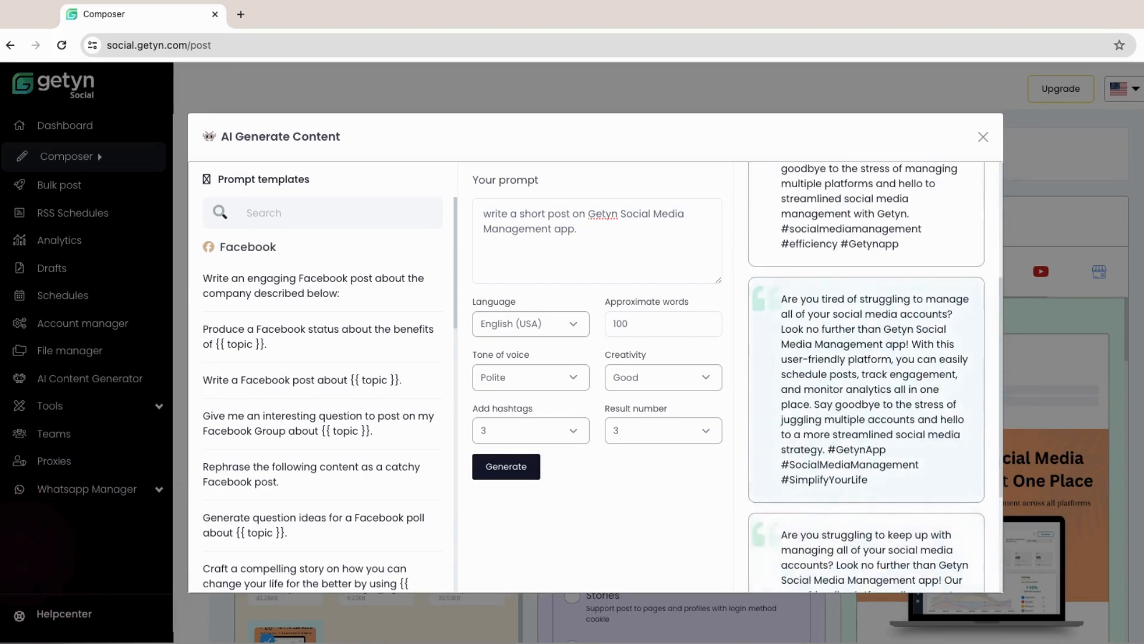
left_click(860, 334)
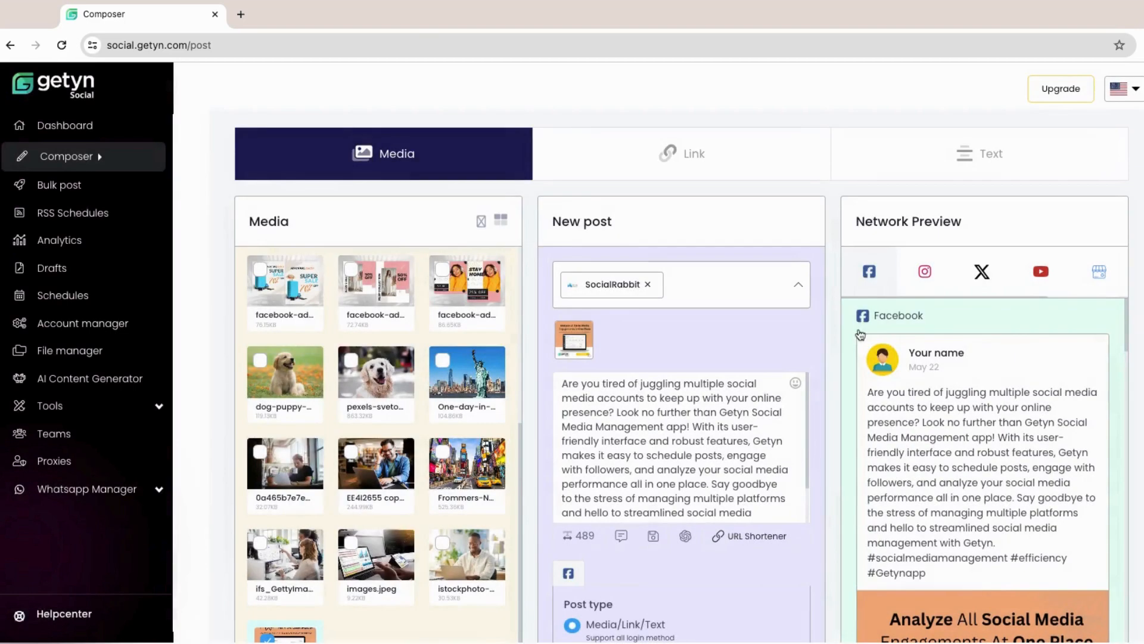
Step: Move the caption's hashtags onto their own line below the sentence ending "with Getyn."
scroll(691, 417, "down", 1)
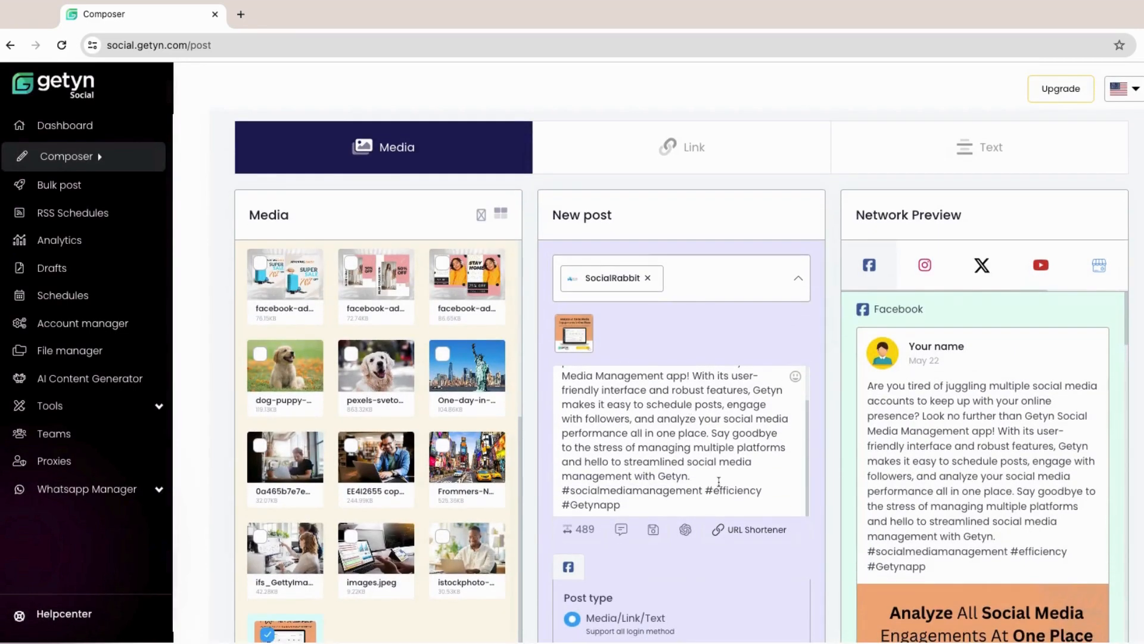
left_click(708, 479)
key("Return")
key("BackSpace")
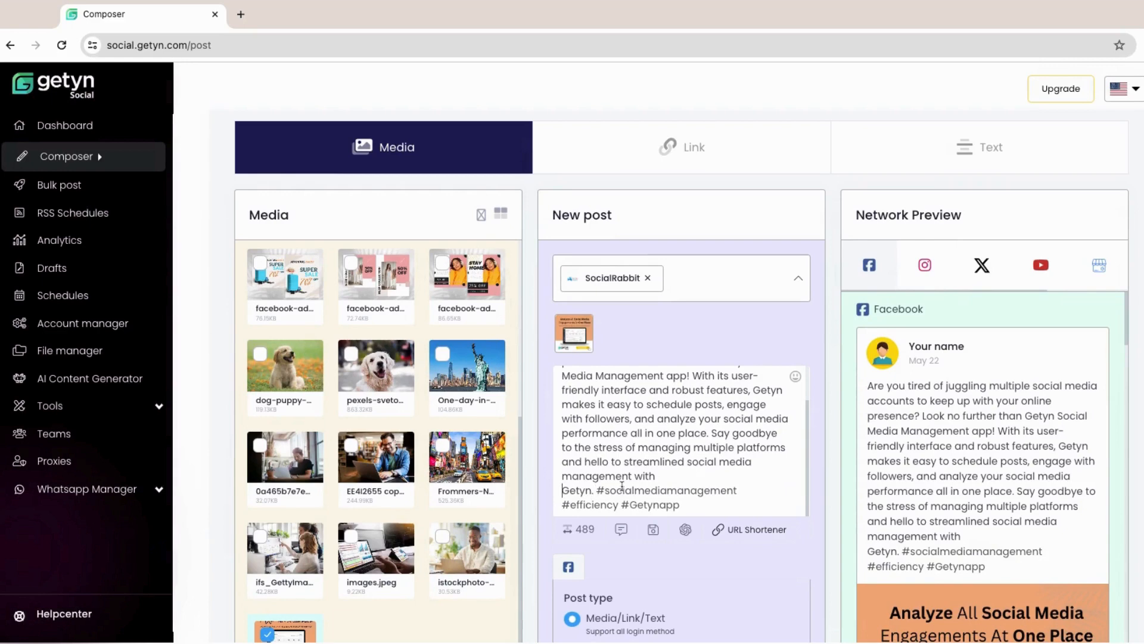
type("#")
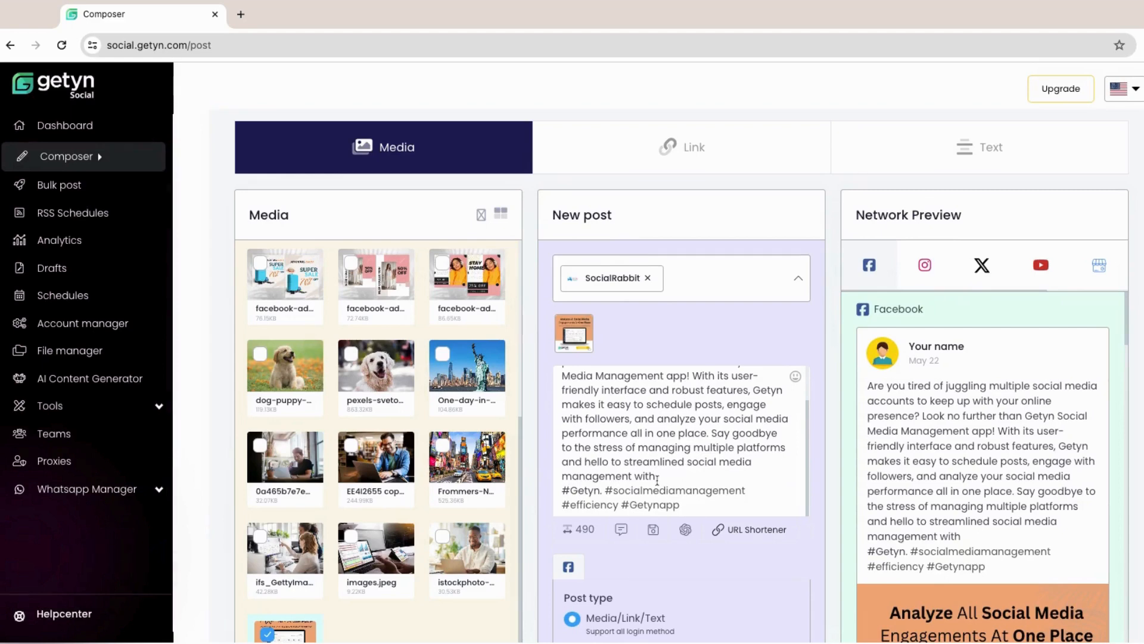
key("BackSpace")
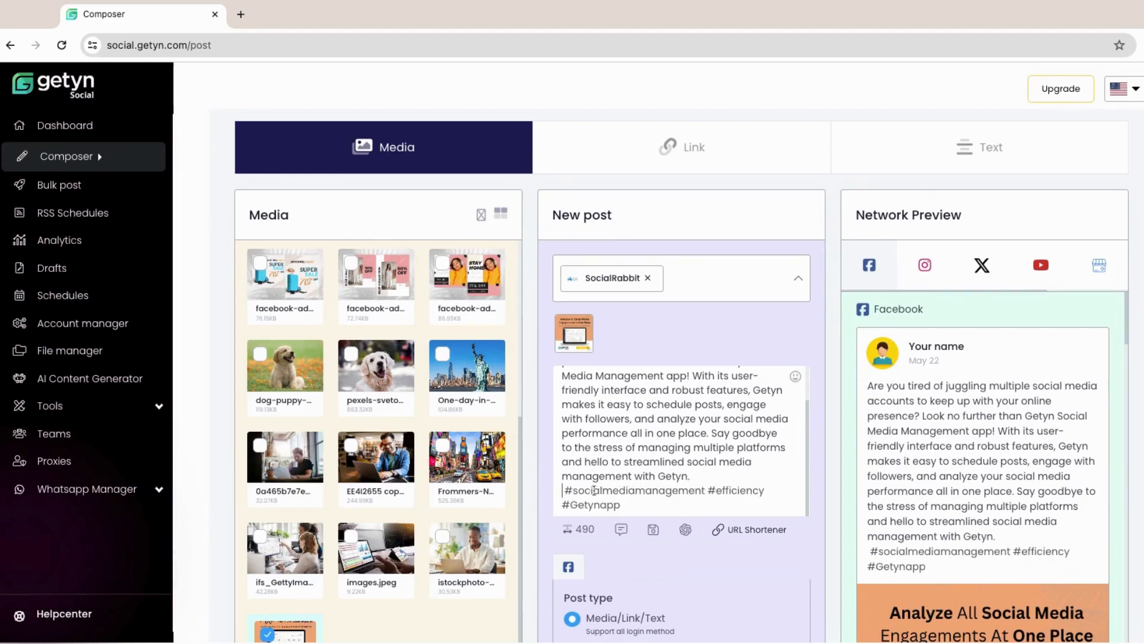
Step: Insert the recently used star-struck emoji after "with Getyn." in the caption and close the emoji picker
left_click(795, 376)
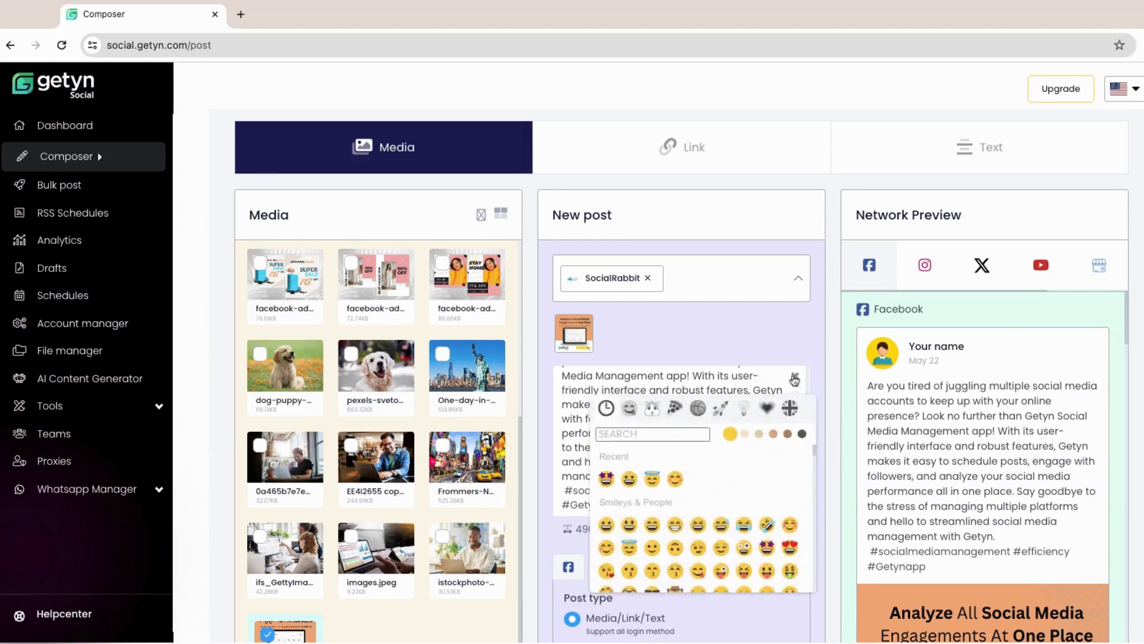
left_click(606, 479)
left_click(795, 376)
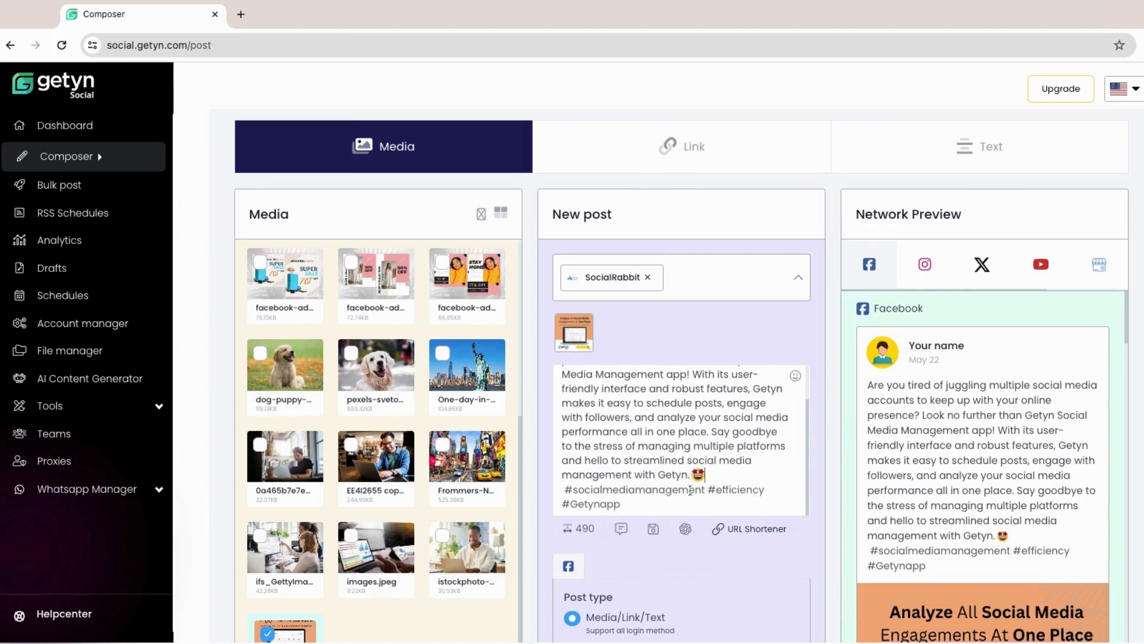
Step: Change the Facebook post's posting time to Immediately
scroll(709, 477, "down", 4)
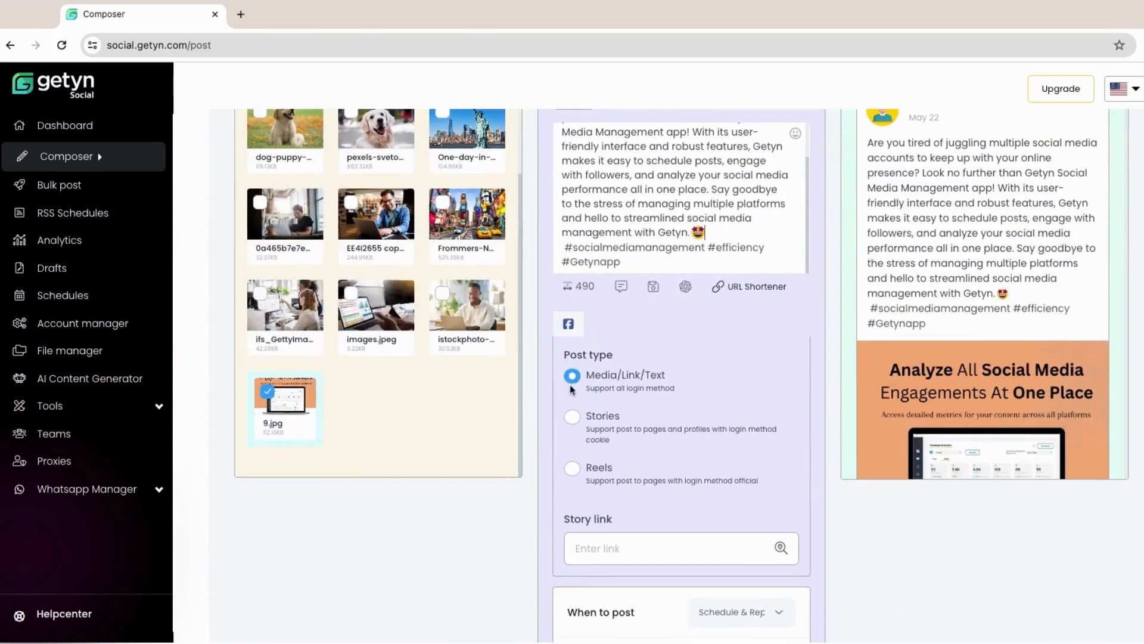
scroll(596, 446, "down", 3)
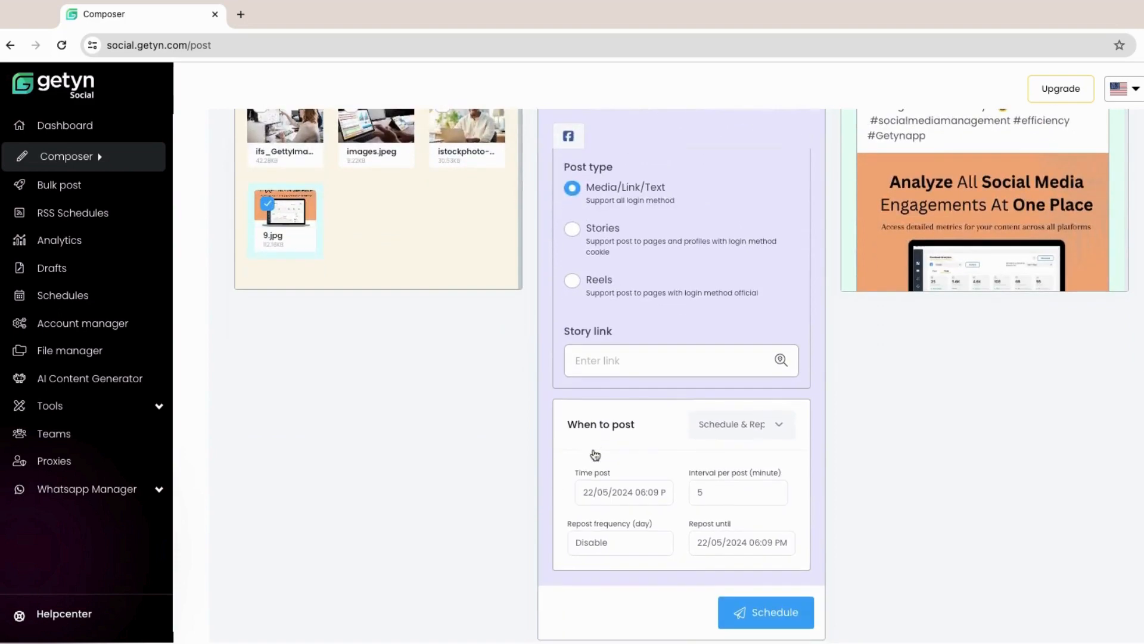
left_click(706, 424)
left_click(705, 411)
Step: Check the Instagram and Facebook previews of the post and send it to the SocialRabbit page
scroll(674, 432, "up", 5)
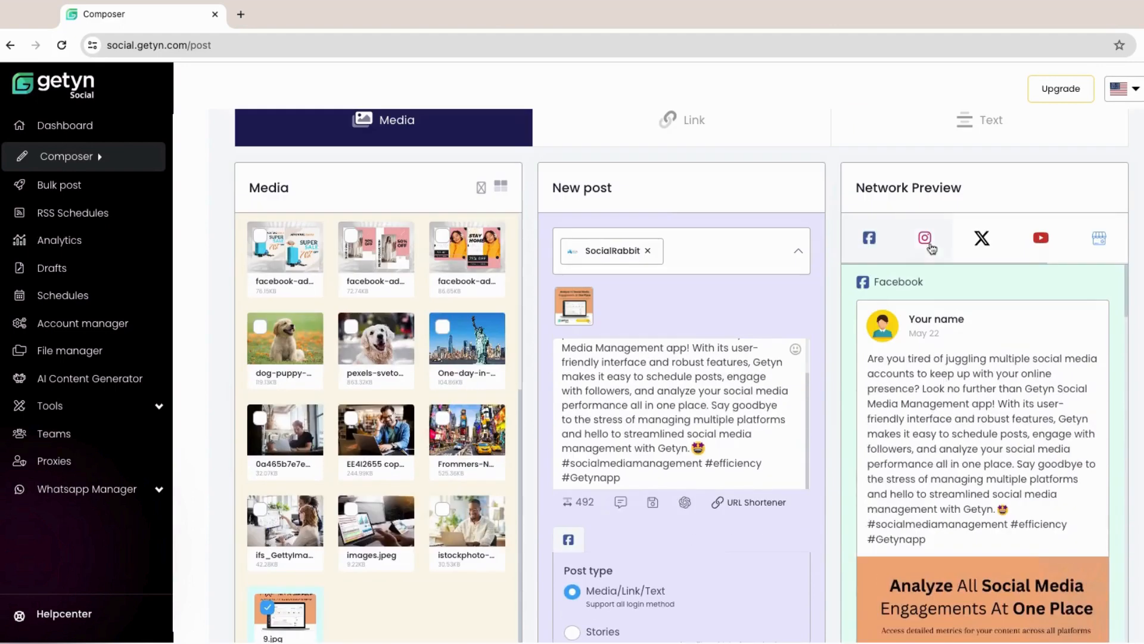
left_click(931, 247)
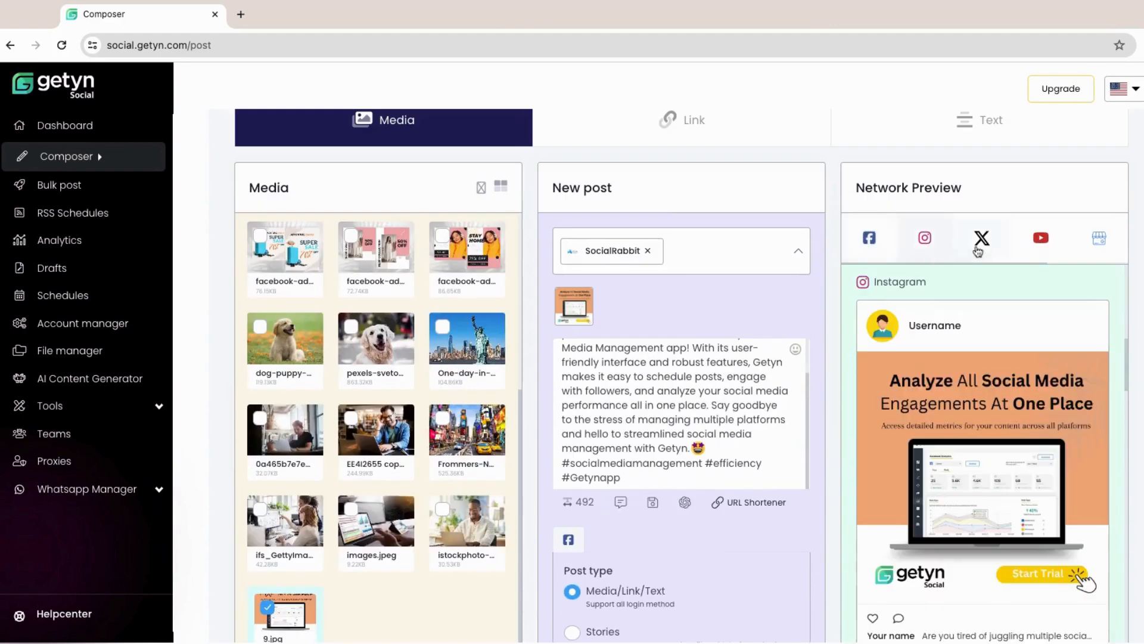
left_click(927, 249)
left_click(869, 243)
scroll(743, 356, "down", 5)
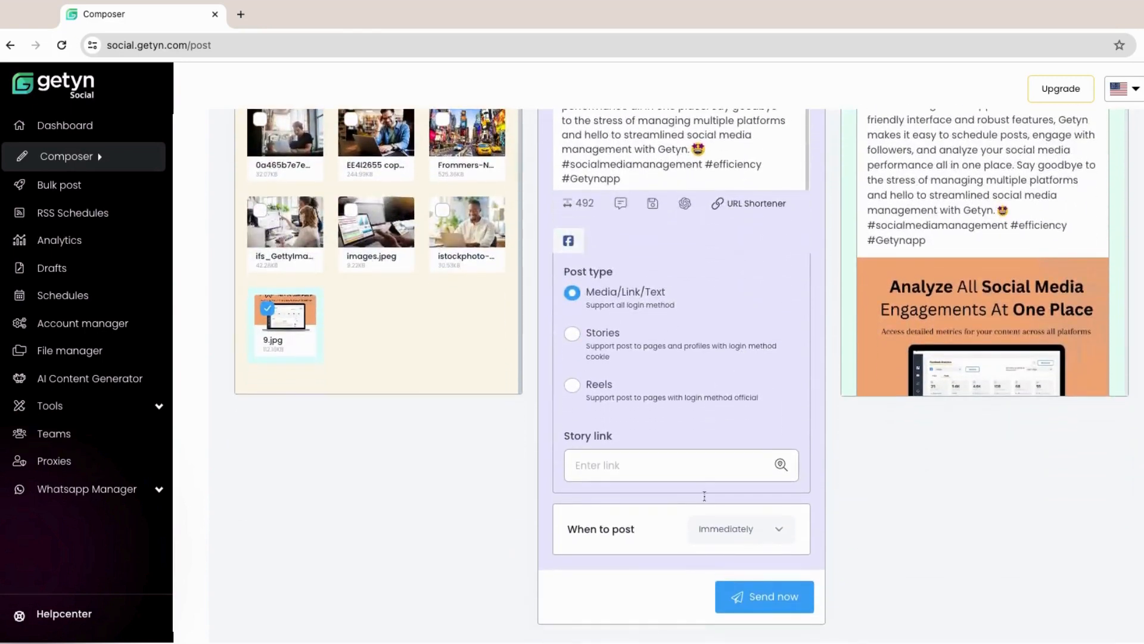
left_click(748, 603)
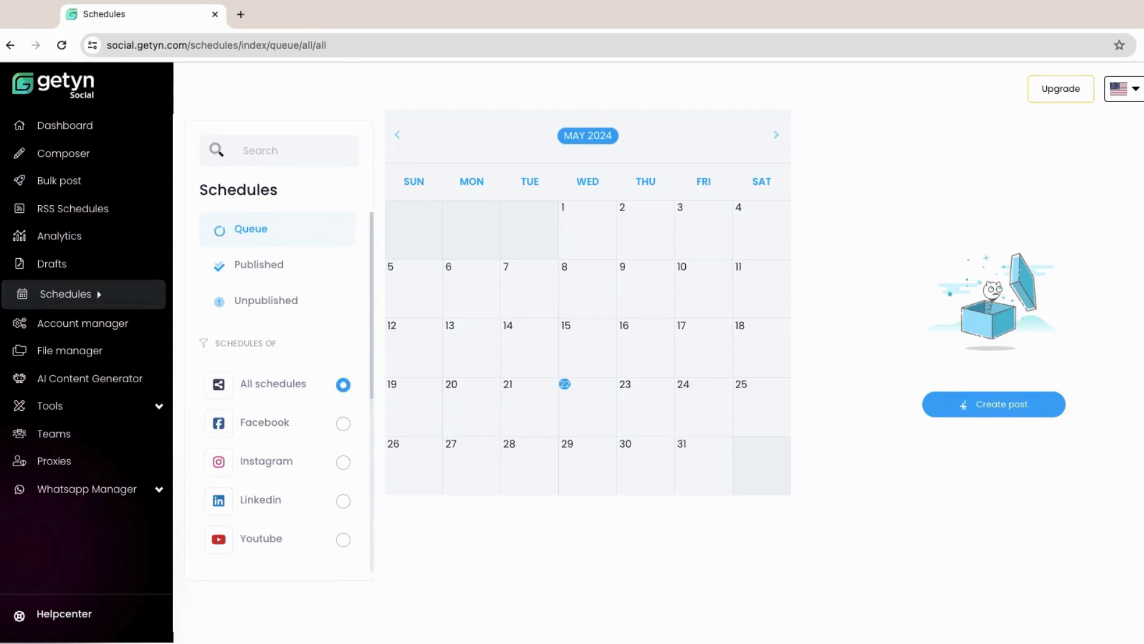
Step: Show the published schedules and review the Facebook posts listed for 22 May 2024
left_click(280, 268)
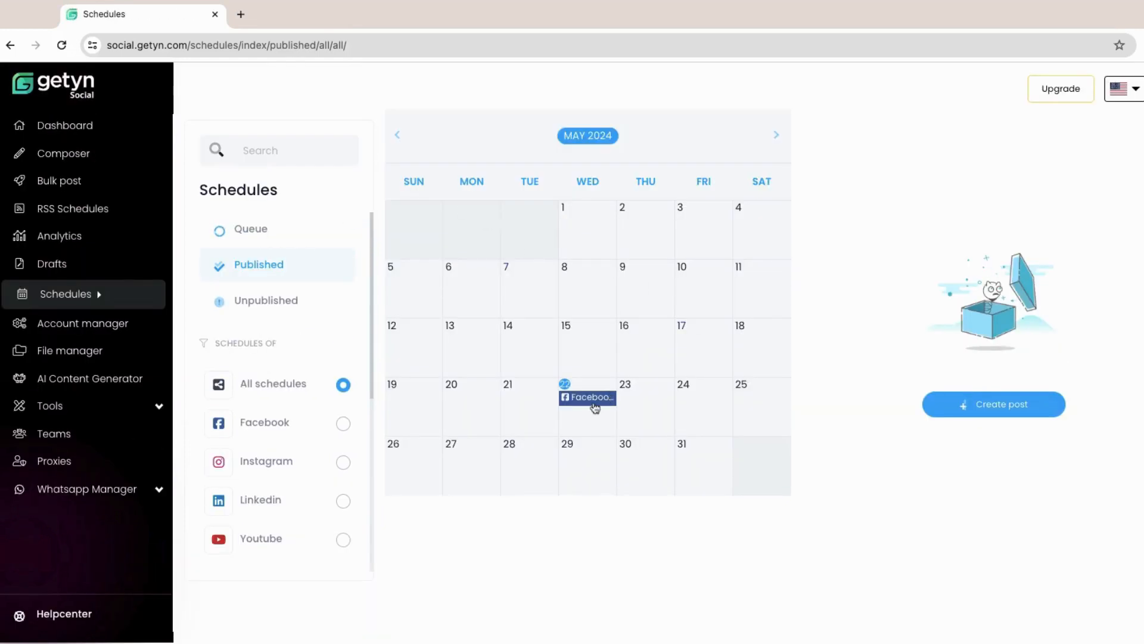
left_click(595, 407)
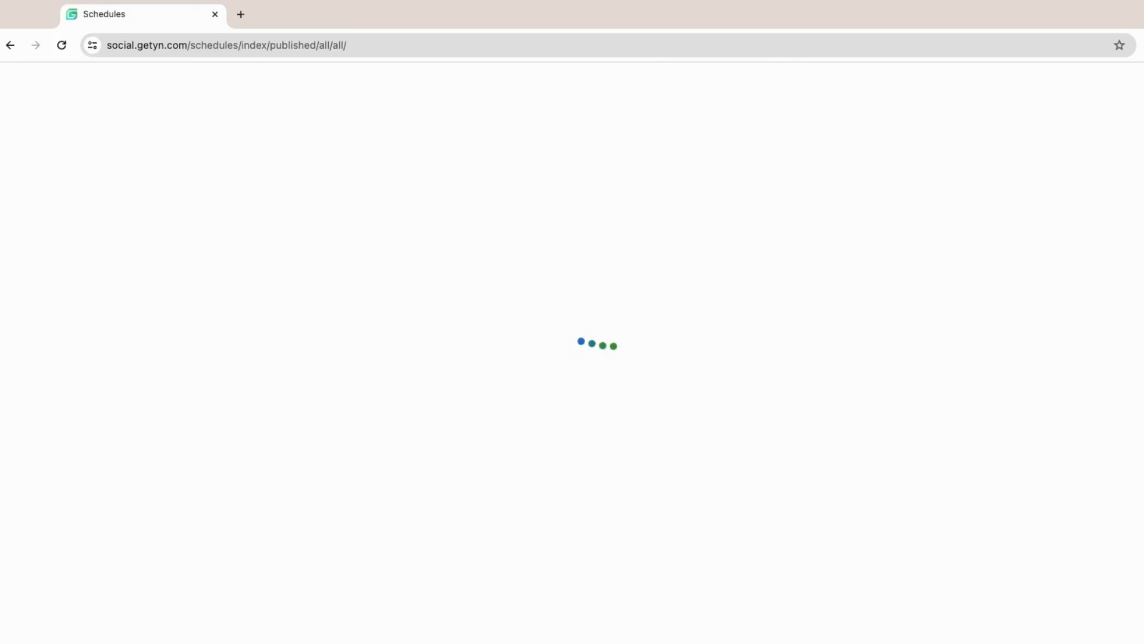
scroll(901, 444, "down", 2)
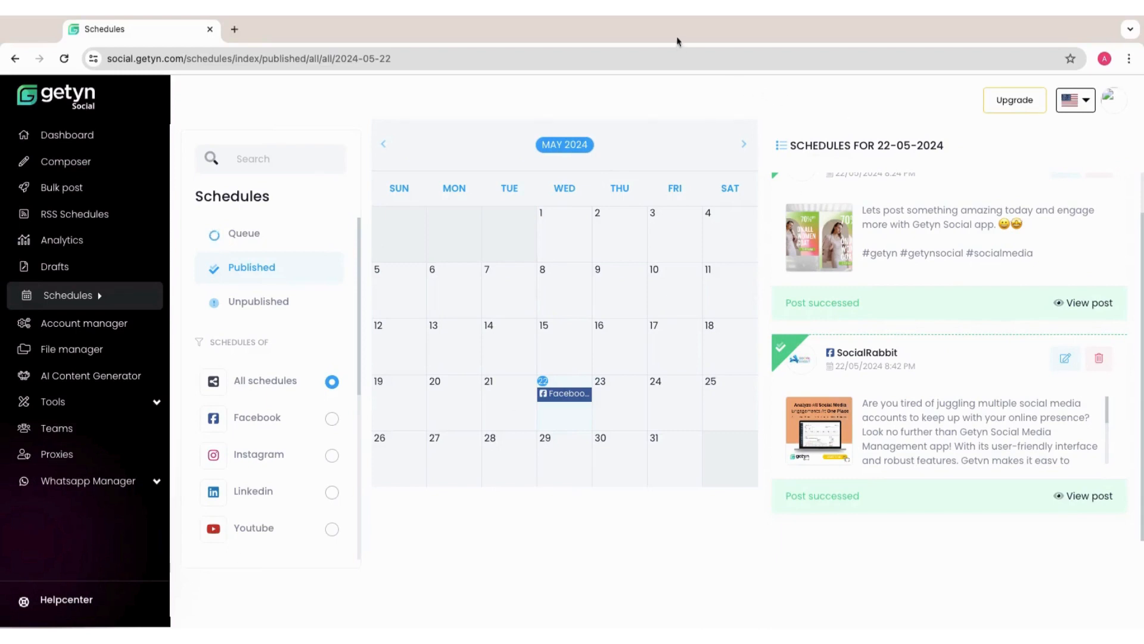
Step: Open the analytics of the Getyn Instagram profile and examine its Demographics report, including gender, age and followers' location
left_click(64, 241)
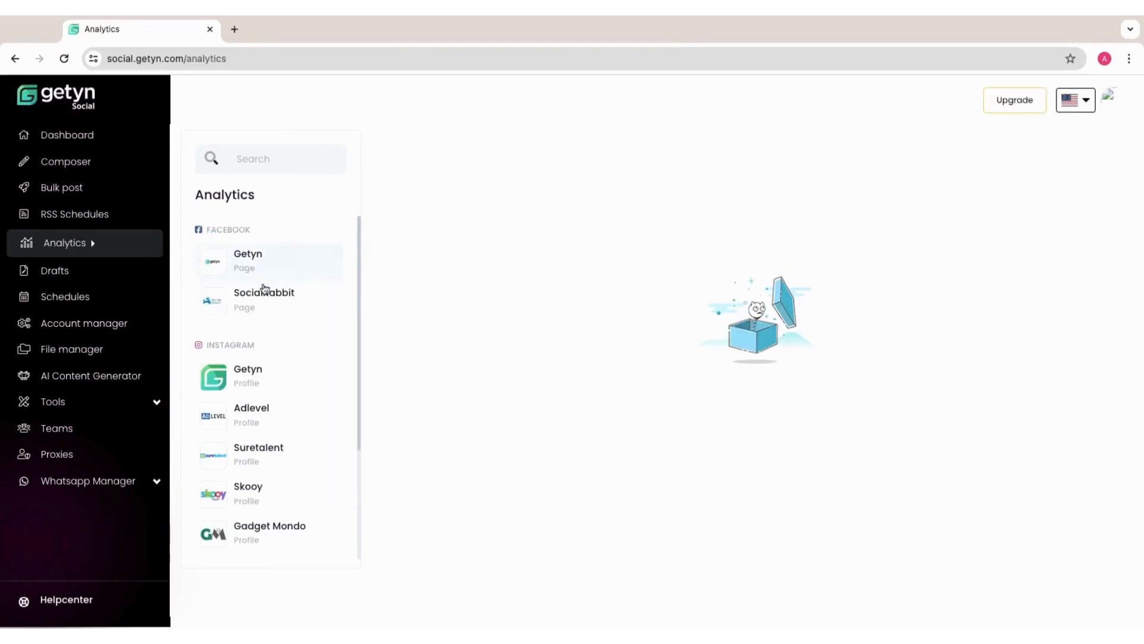
left_click(265, 388)
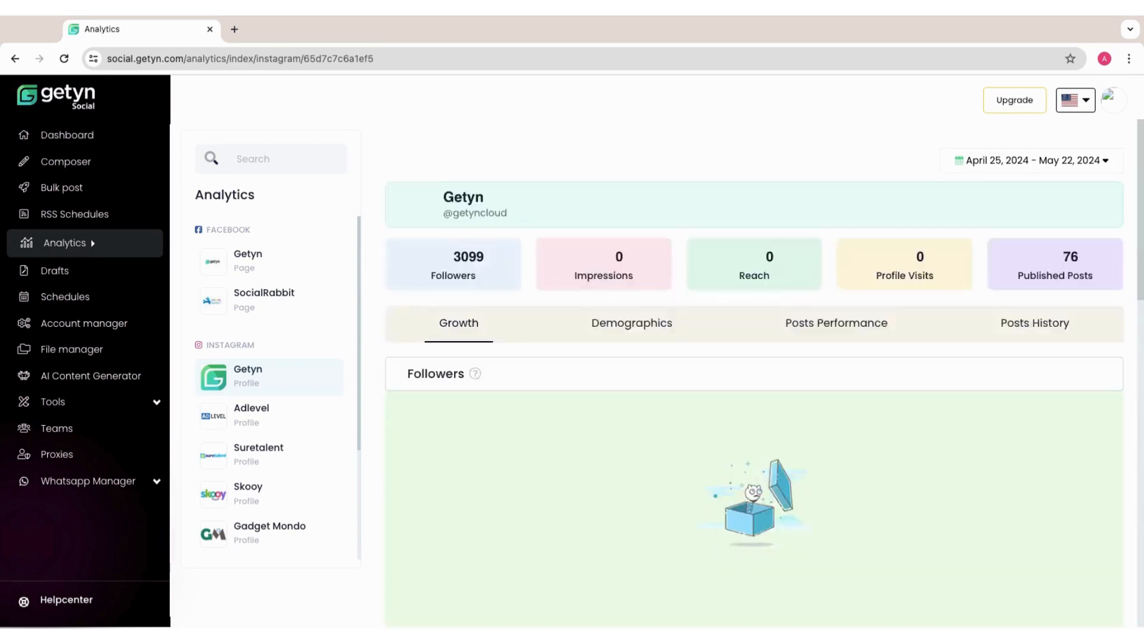
left_click(627, 324)
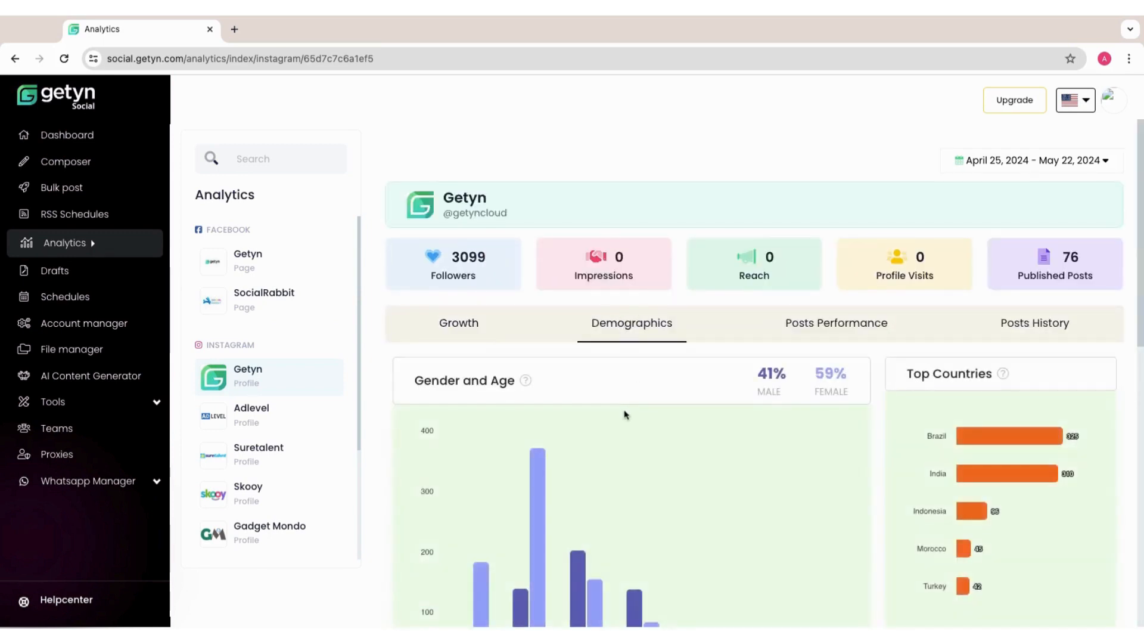
scroll(626, 416, "down", 3)
scroll(623, 414, "down", 7)
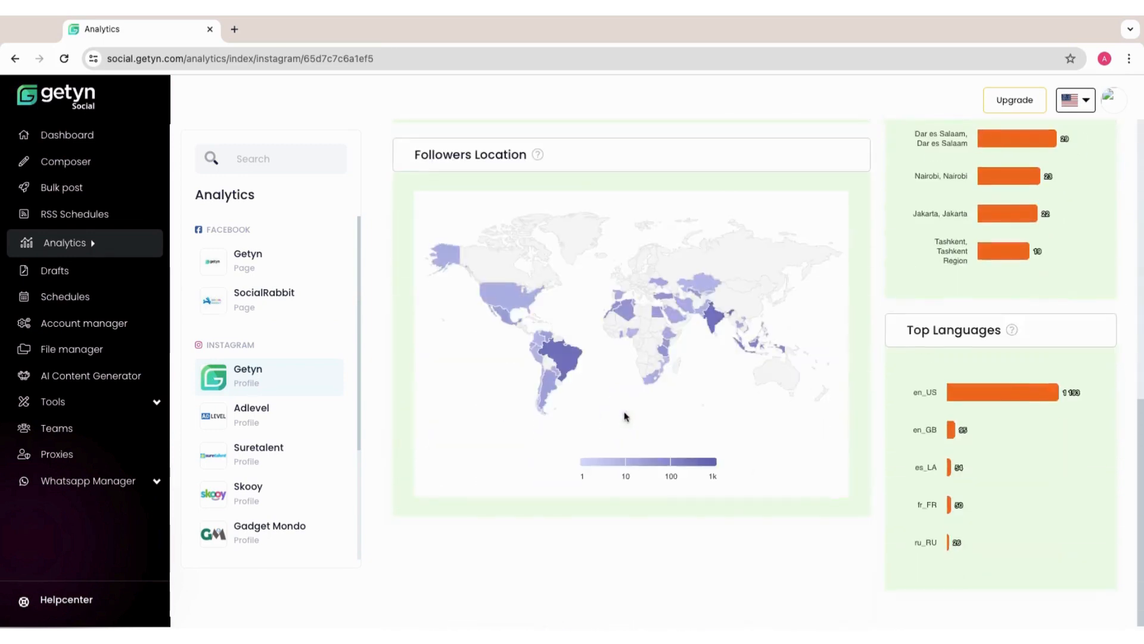
scroll(623, 413, "up", 10)
Step: Examine the Getyn Instagram profile's Posts Performance report, including reach by time of day, top posts and results by post type
left_click(786, 324)
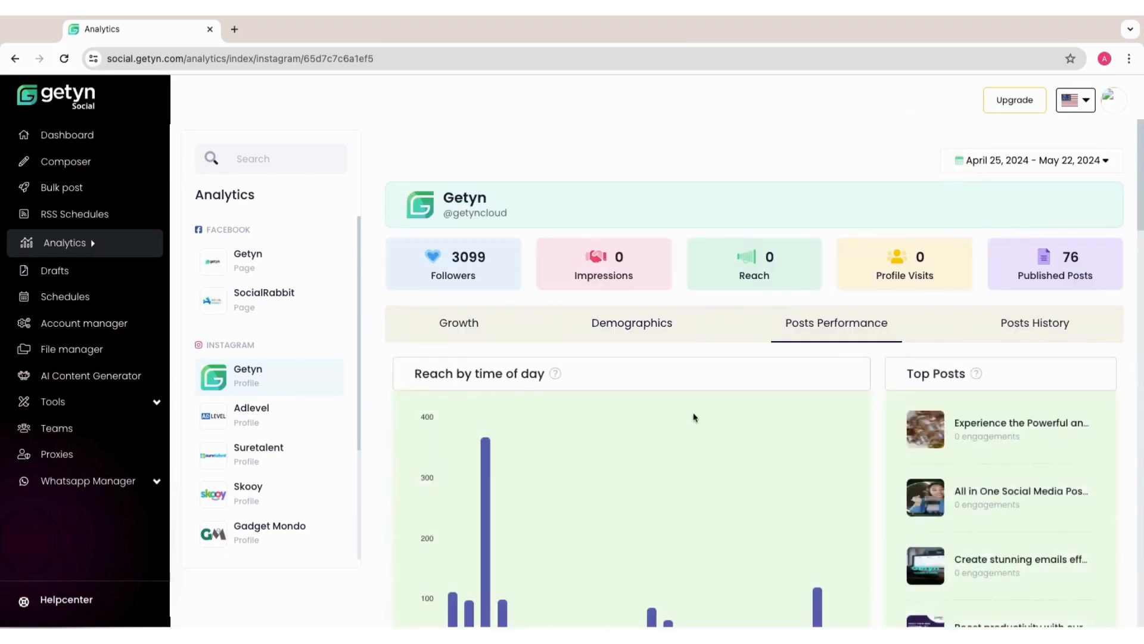
scroll(695, 416, "down", 10)
scroll(694, 417, "down", 5)
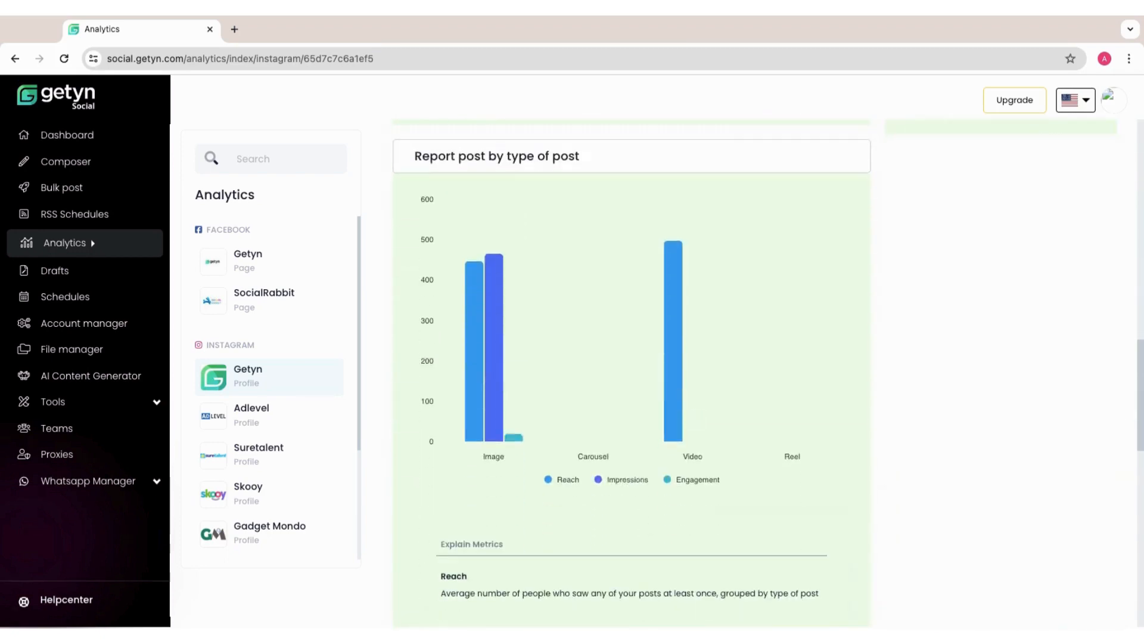
scroll(692, 416, "up", 10)
scroll(707, 411, "up", 5)
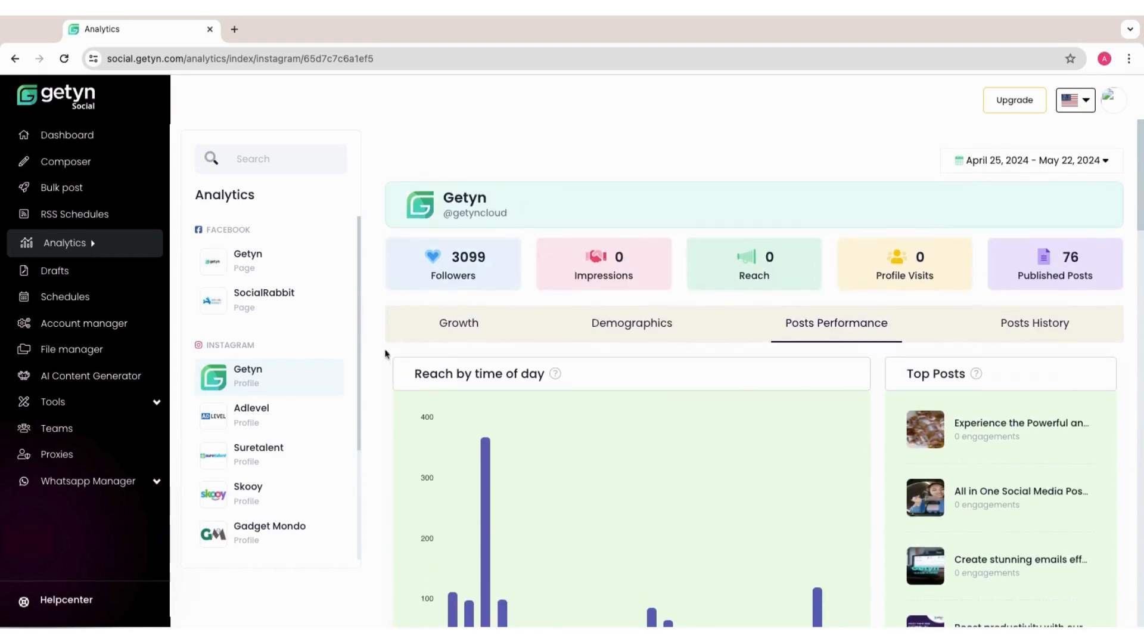
scroll(383, 358, "down", 1)
scroll(383, 357, "down", 1)
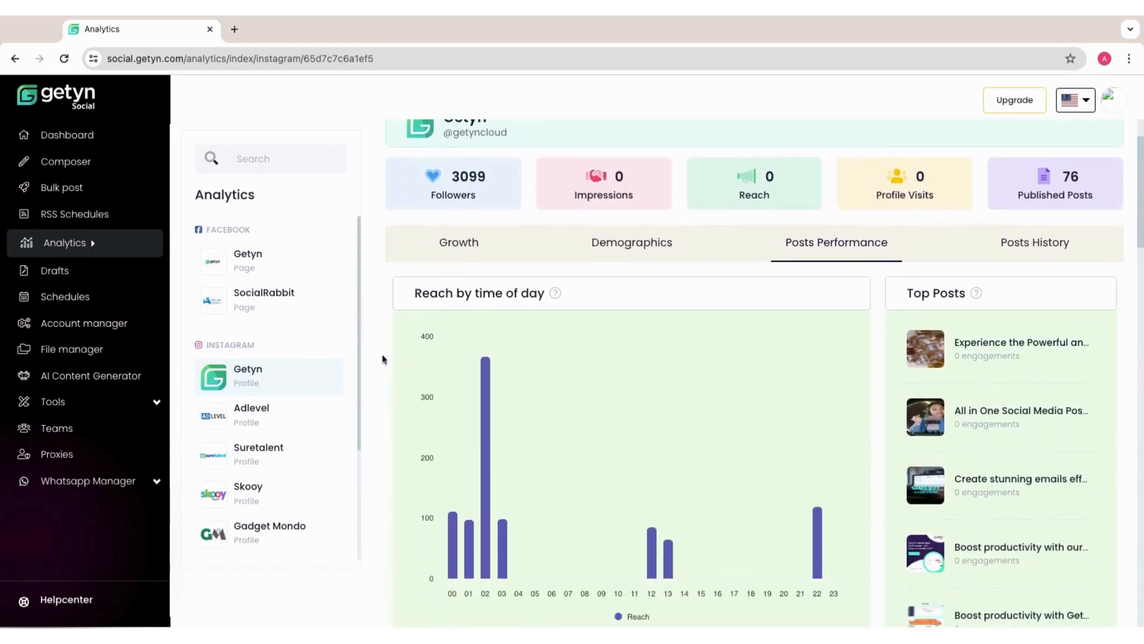
scroll(753, 372, "down", 2)
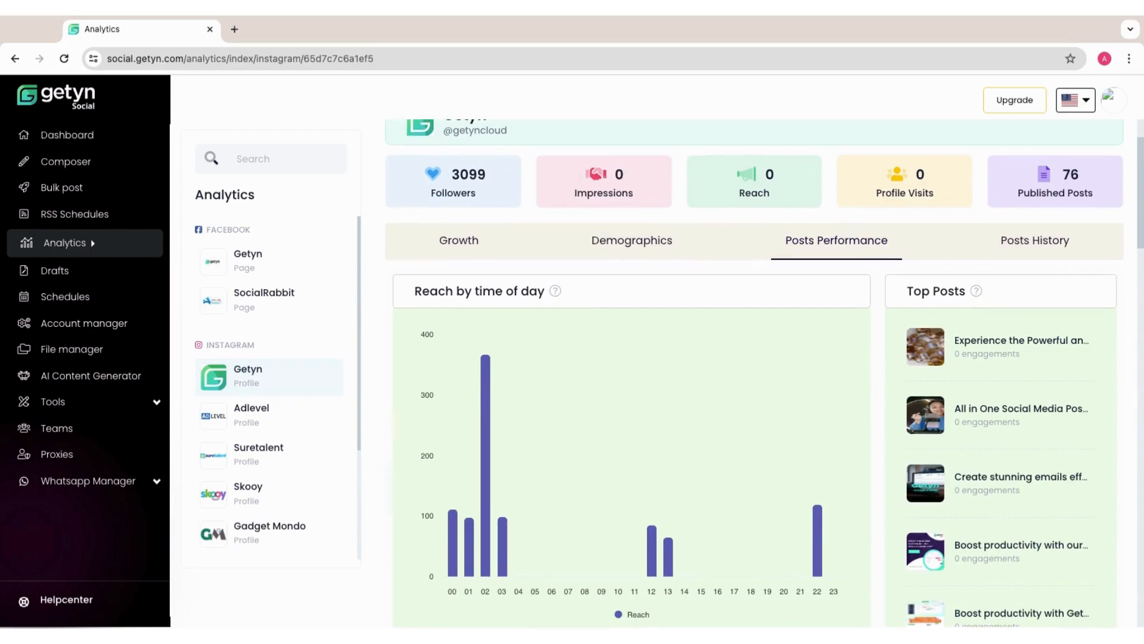